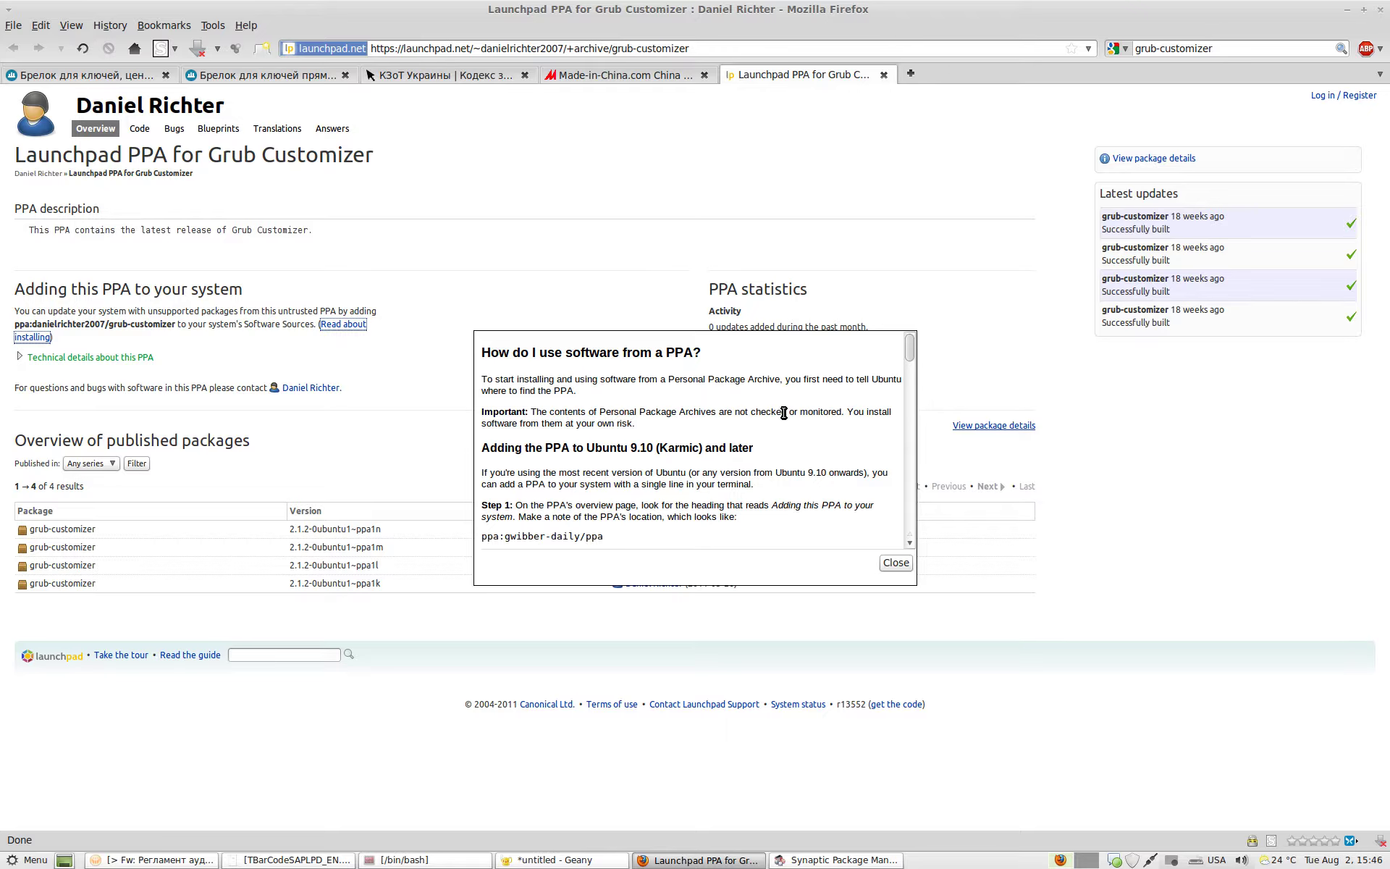
Close the PPA installation help and expand the technical details with the sources.list entries for Maverick (10.10)
{"action": "scroll", "coordinate": [783, 411], "scroll_direction": "down", "scroll_amount": 4}
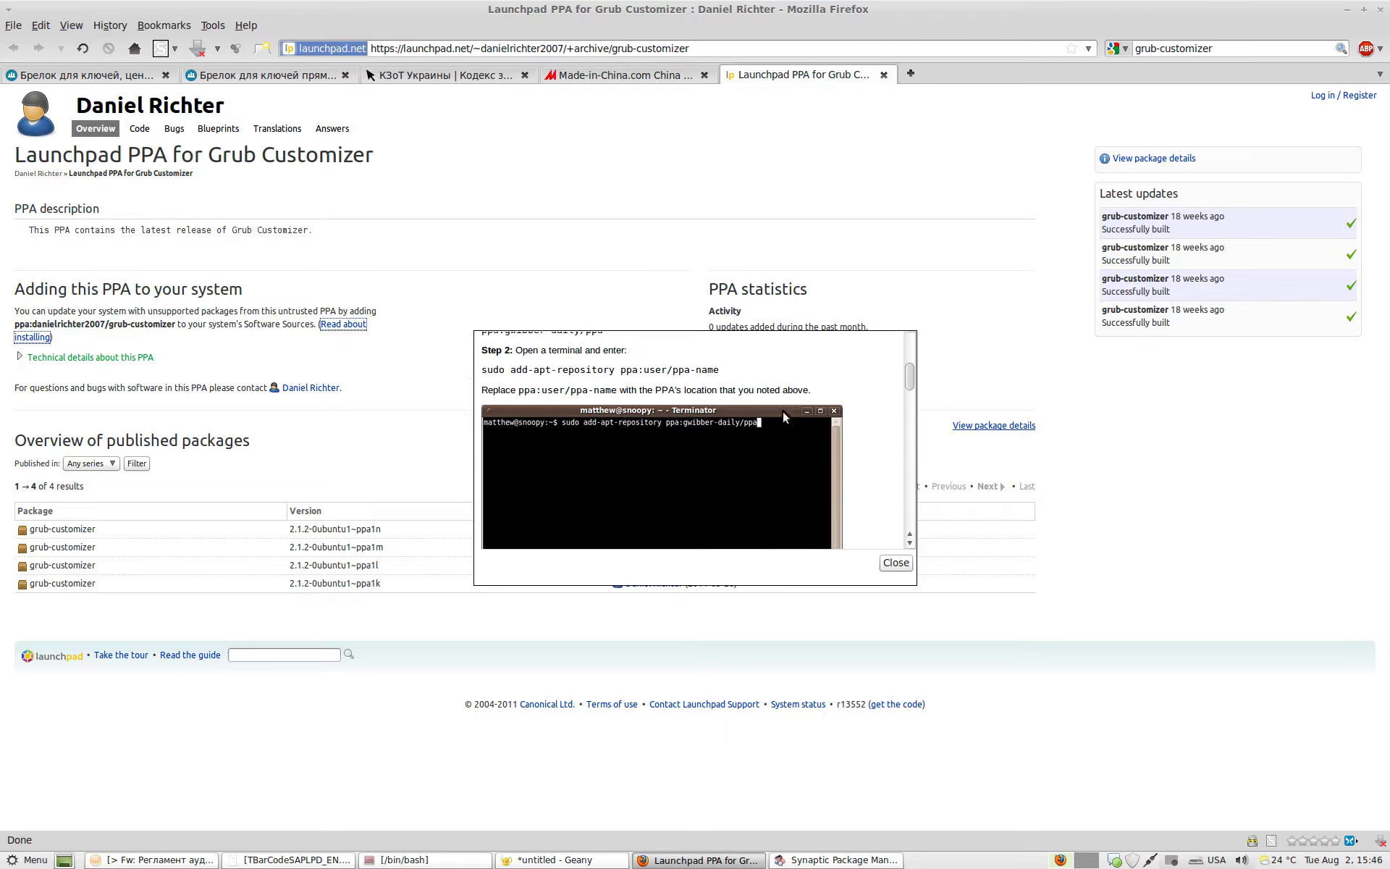
{"action": "left_click", "coordinate": [895, 565]}
{"action": "left_click", "coordinate": [84, 358]}
{"action": "left_click", "coordinate": [261, 412]}
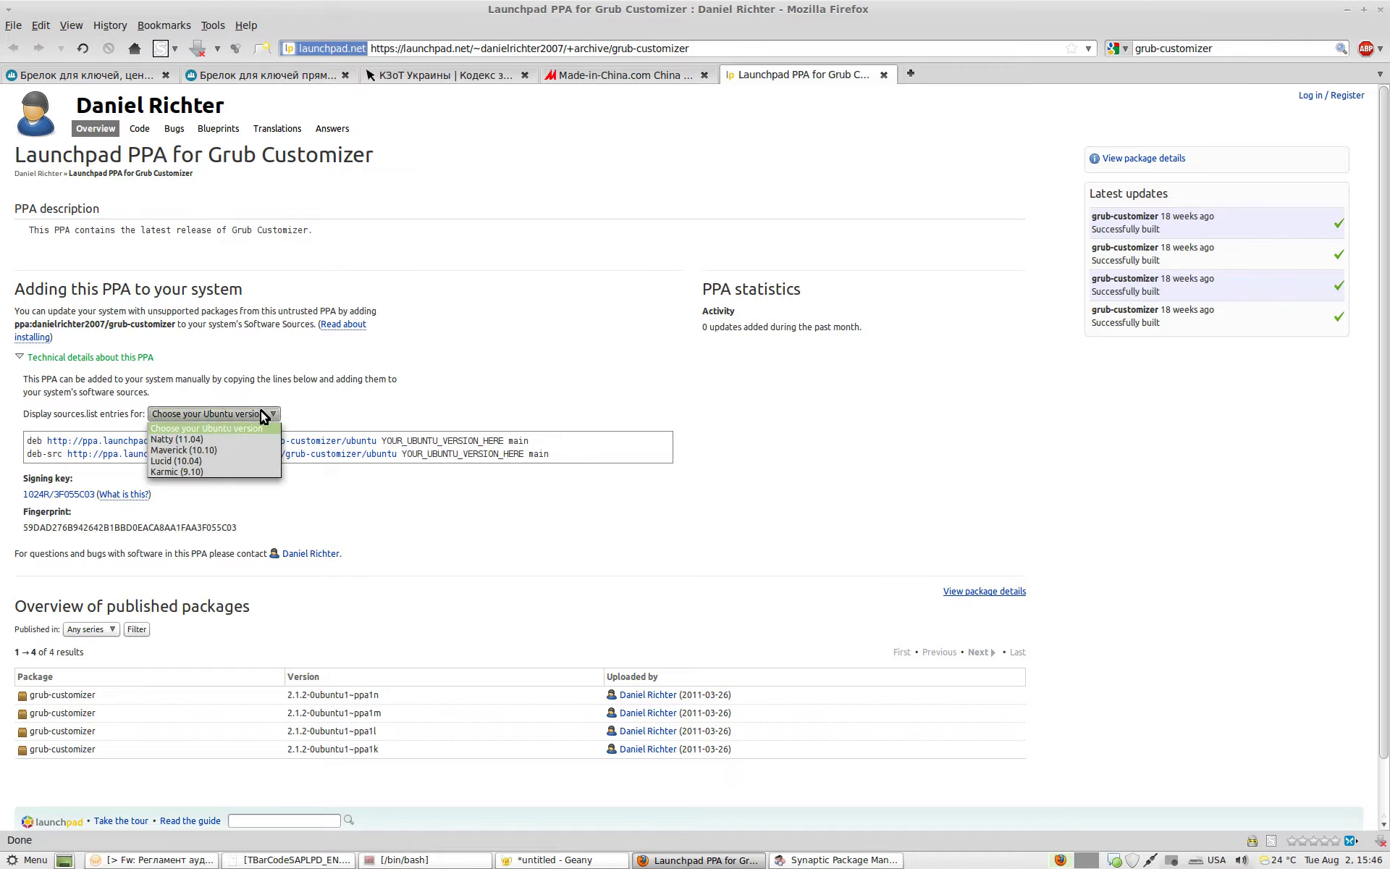
{"action": "left_click", "coordinate": [215, 451]}
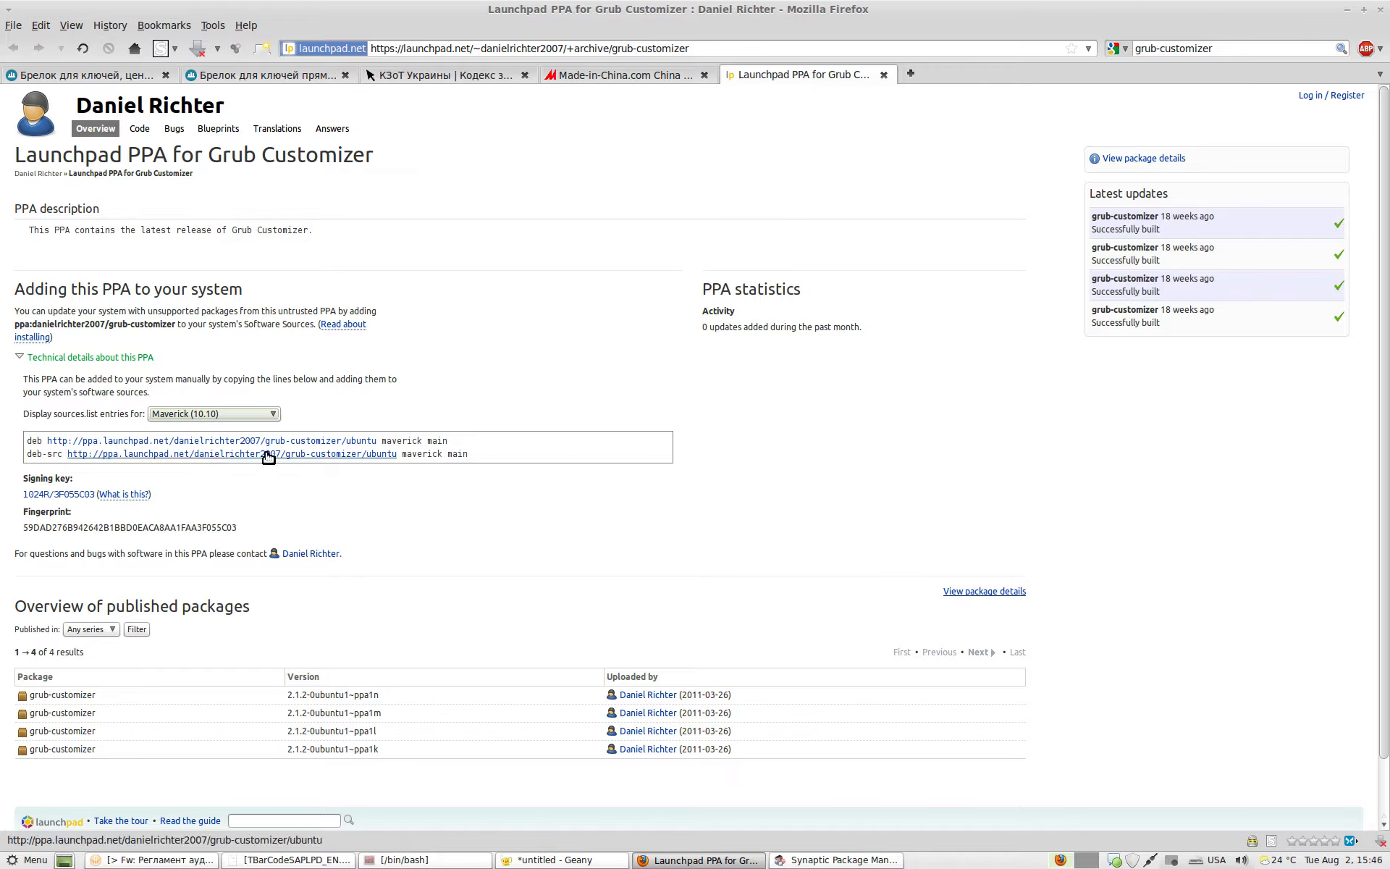
Copy the complete deb line of the Maverick sources.list entries
{"action": "left_click_drag", "start_coordinate": [450, 442], "coordinate": [27, 442]}
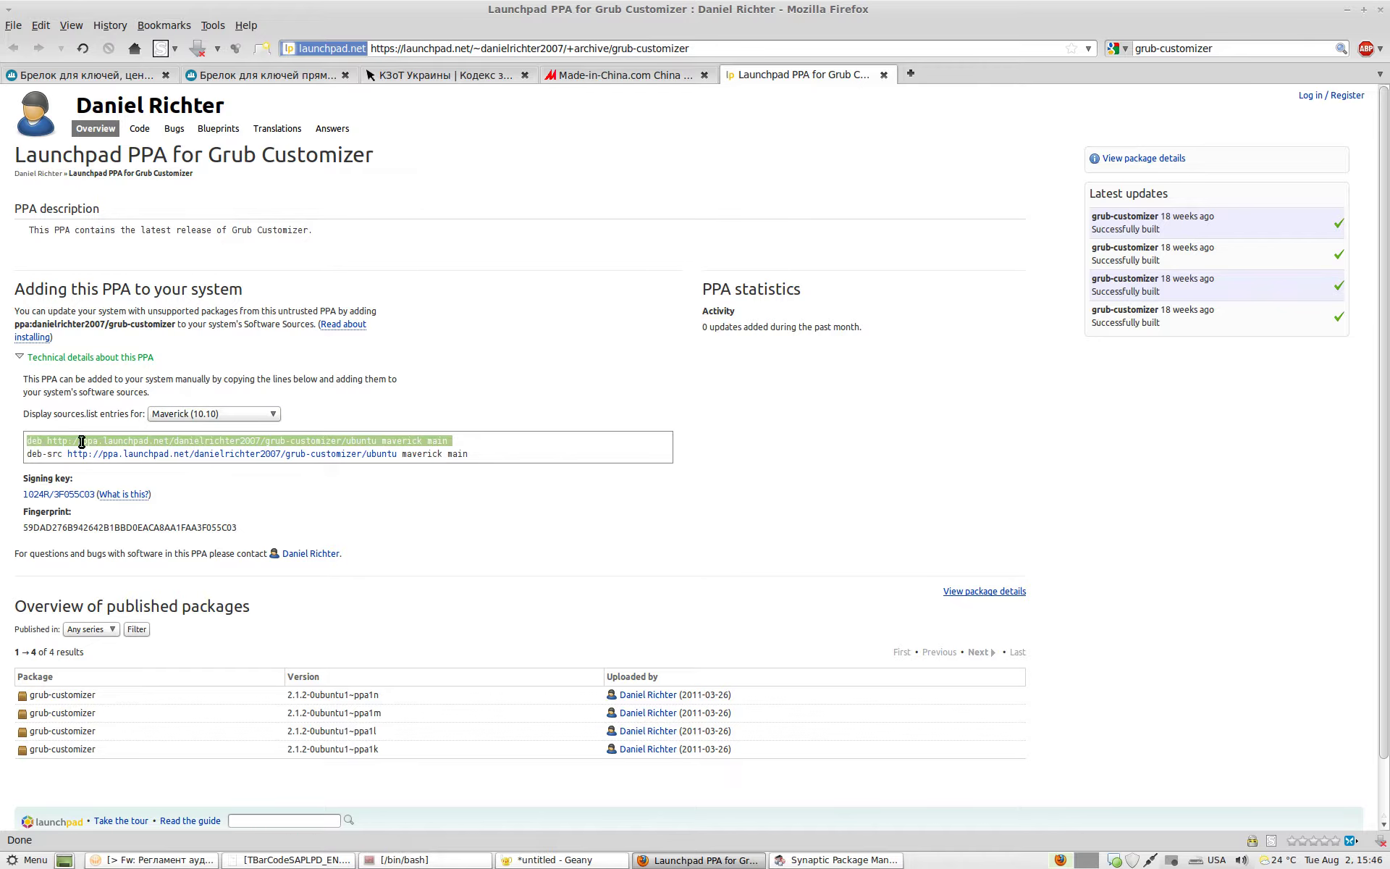
{"action": "right_click", "coordinate": [446, 442]}
{"action": "left_click", "coordinate": [478, 449]}
Switch to Synaptic Package Manager and add the copied grub-customizer APT line as a source under the other software repositories
{"action": "left_click", "coordinate": [800, 862]}
{"action": "left_click", "coordinate": [114, 25]}
{"action": "left_click", "coordinate": [128, 53]}
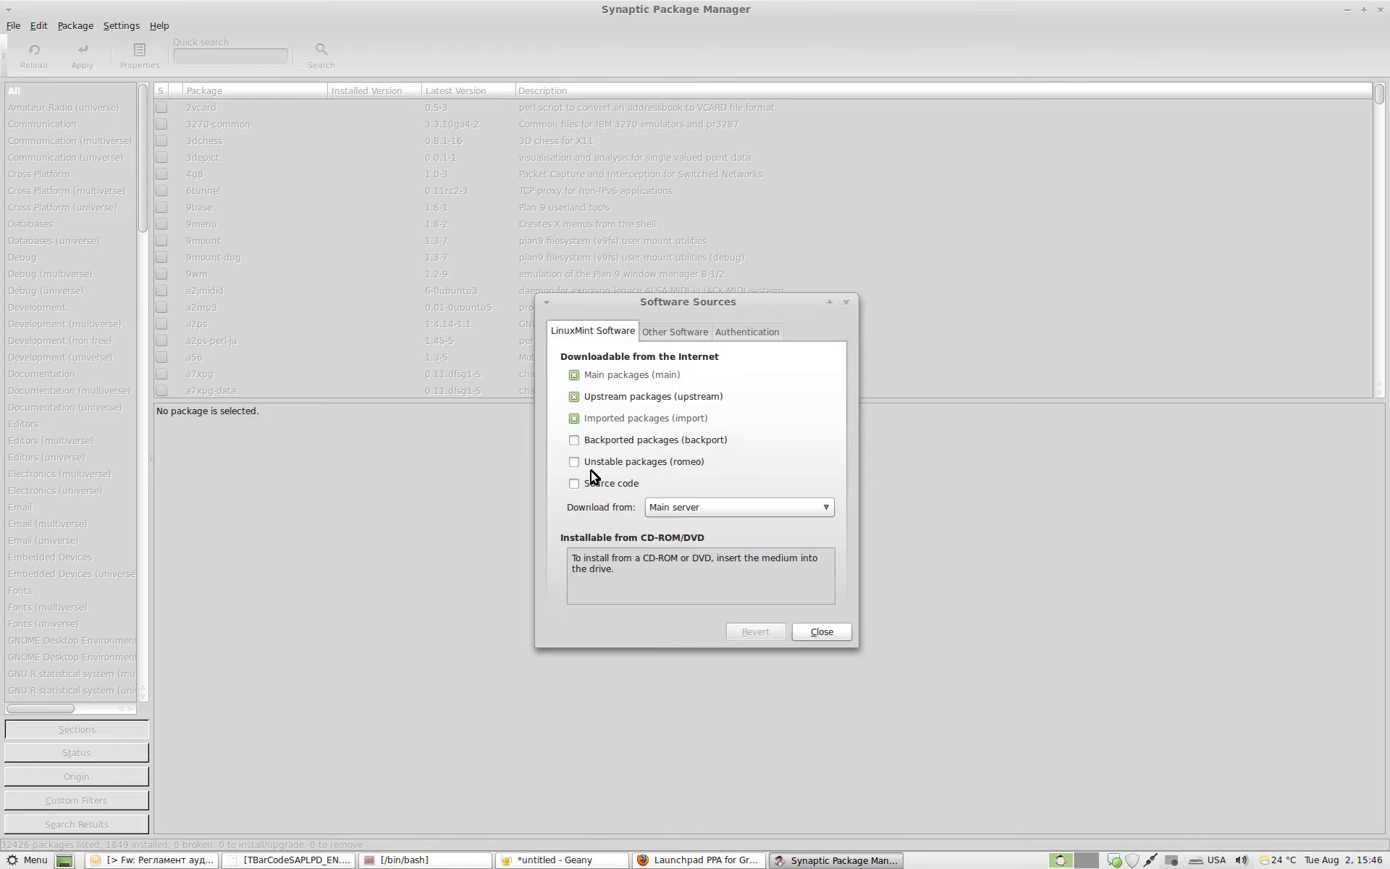
{"action": "left_click", "coordinate": [665, 332]}
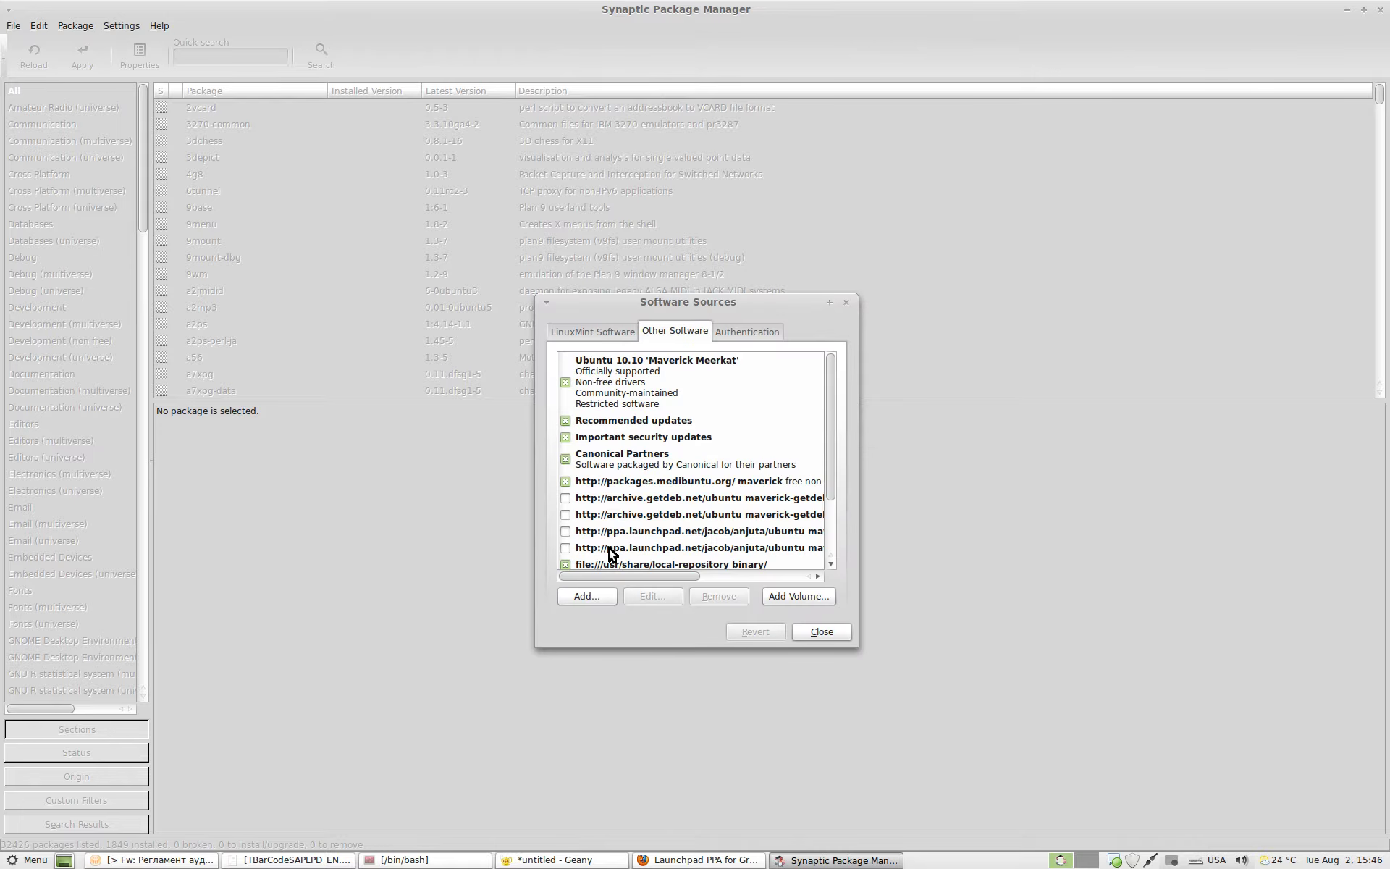
{"action": "left_click", "coordinate": [598, 596]}
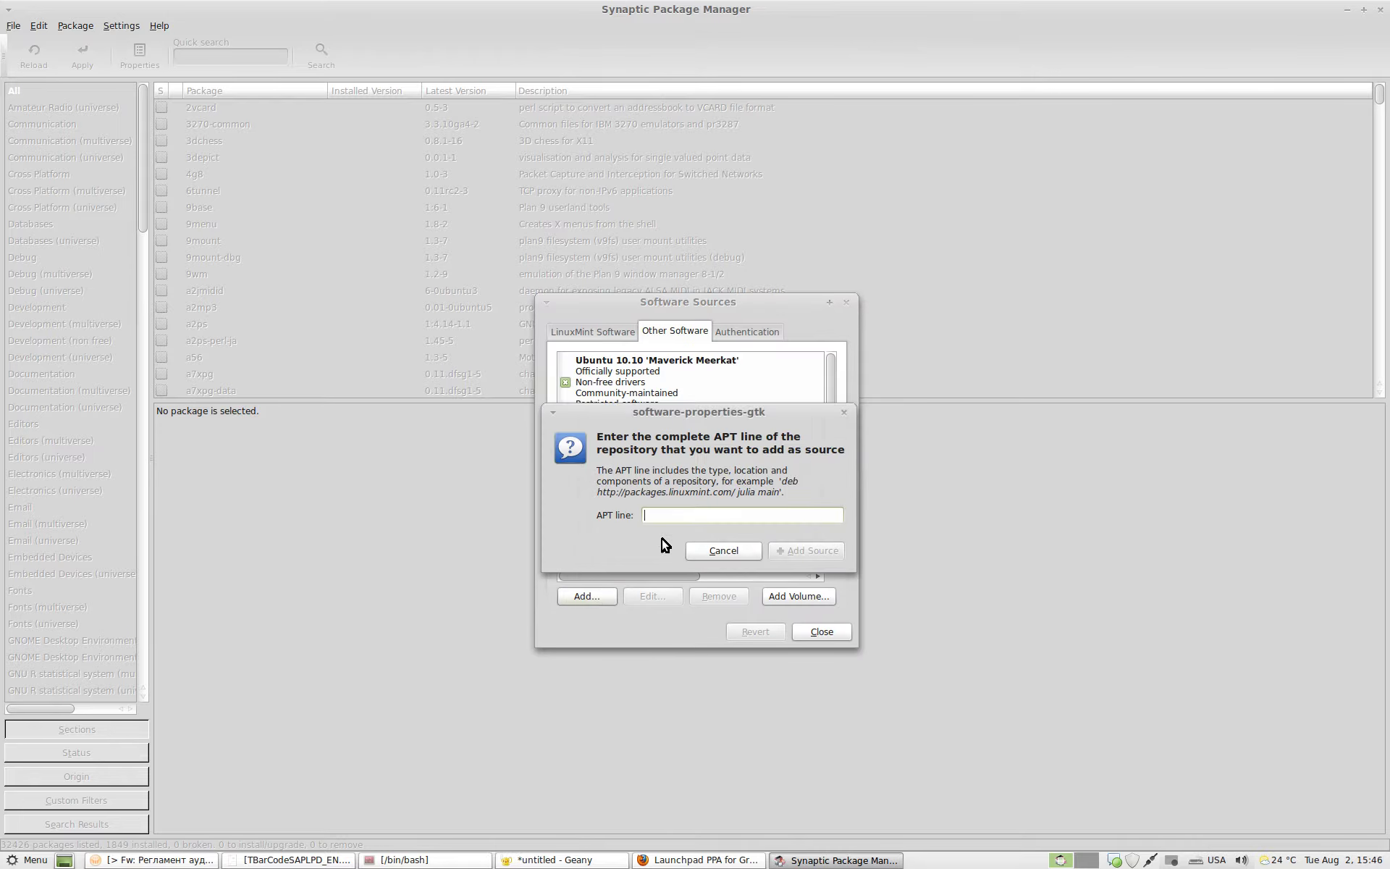
{"action": "key", "text": "ctrl+v"}
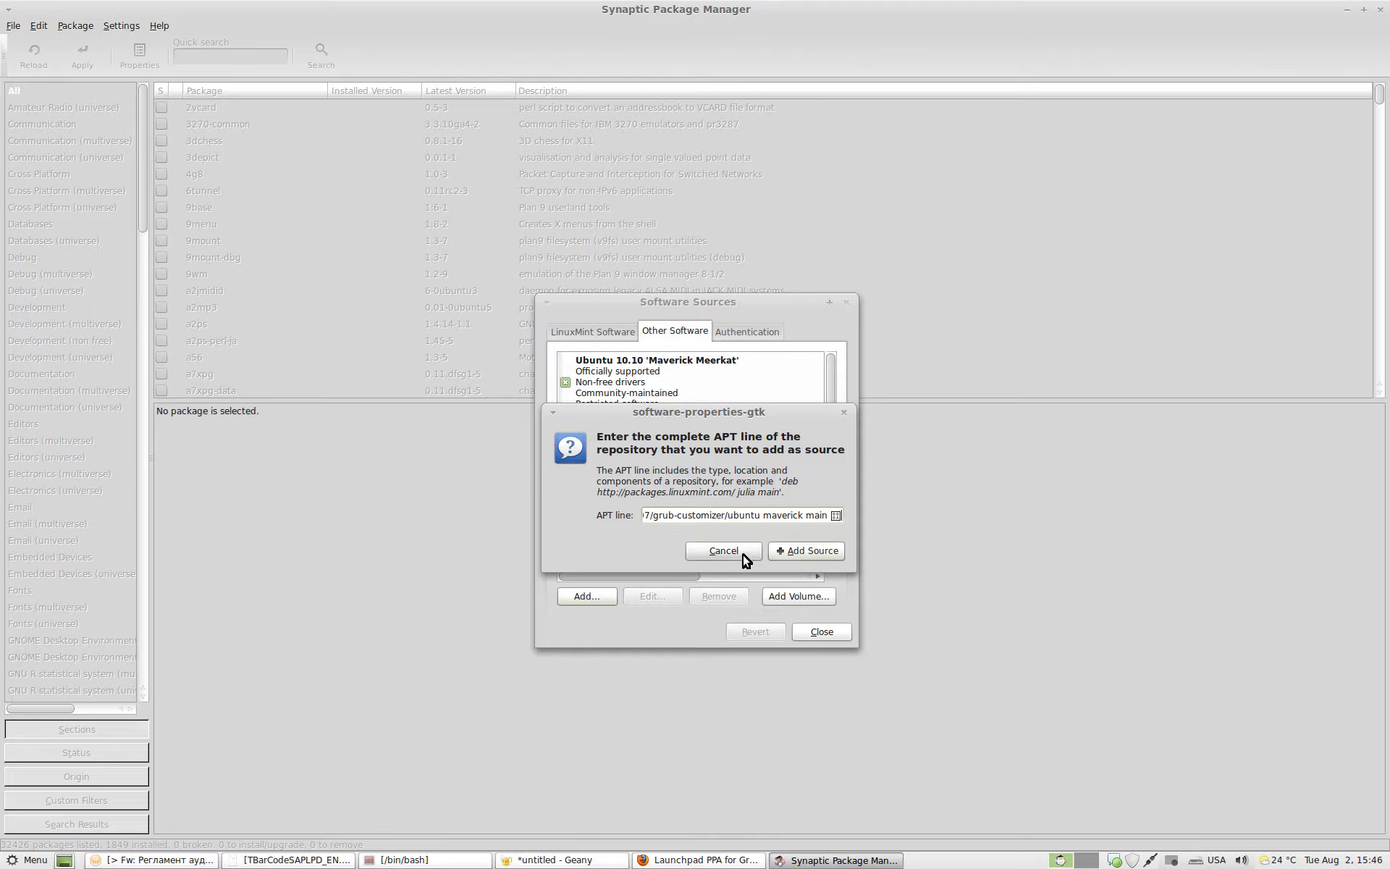
{"action": "left_click", "coordinate": [795, 552]}
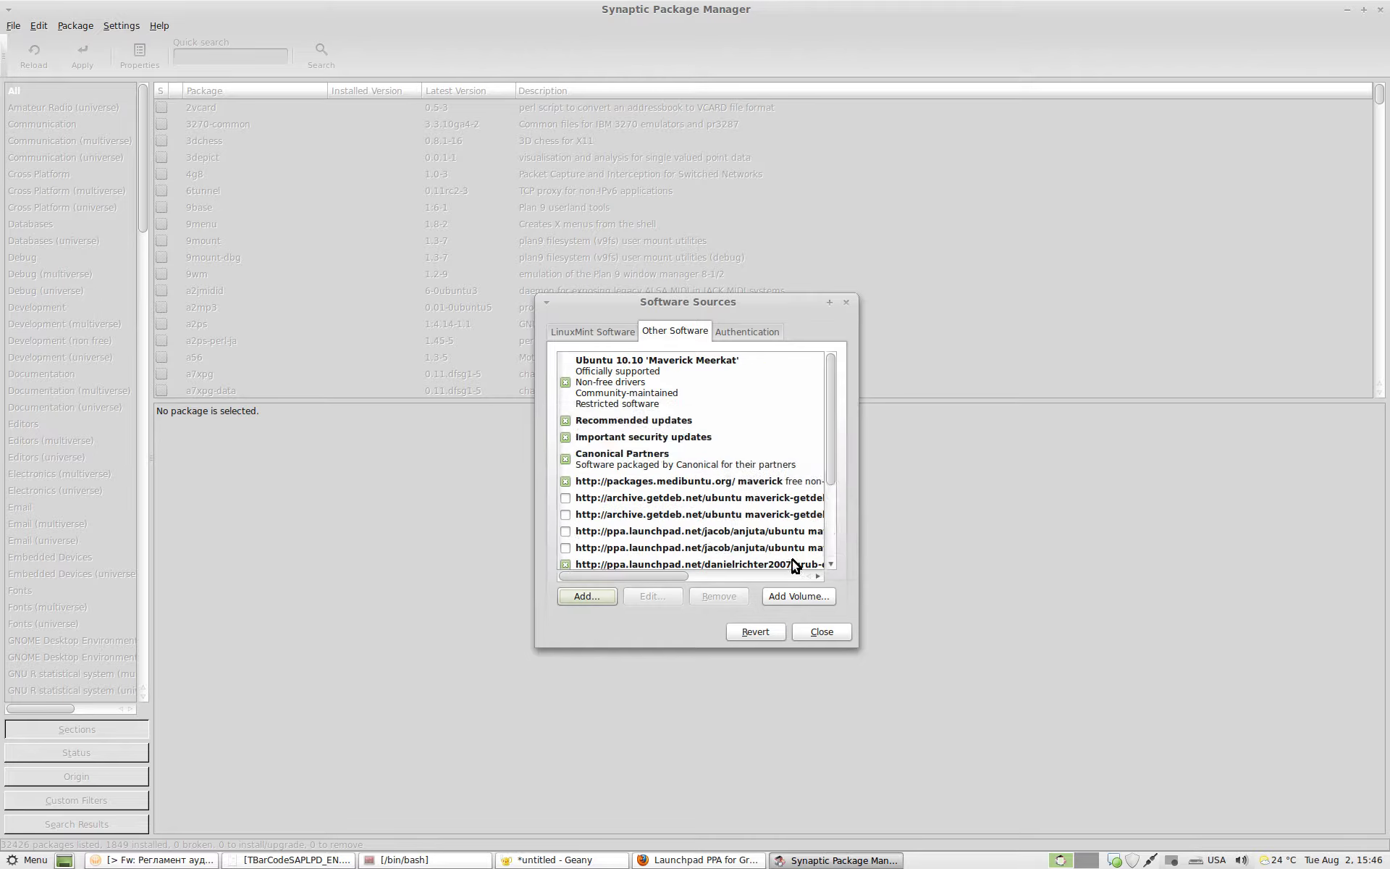
Examine the full addresses of the grub-customizer entries in the other software sources list
{"action": "left_click_drag", "start_coordinate": [829, 466], "coordinate": [834, 579]}
{"action": "mouse_move", "coordinate": [667, 577]}
{"action": "left_mouse_down"}
{"action": "mouse_move", "coordinate": [801, 583]}
{"action": "mouse_move", "coordinate": [647, 579]}
{"action": "left_mouse_up"}
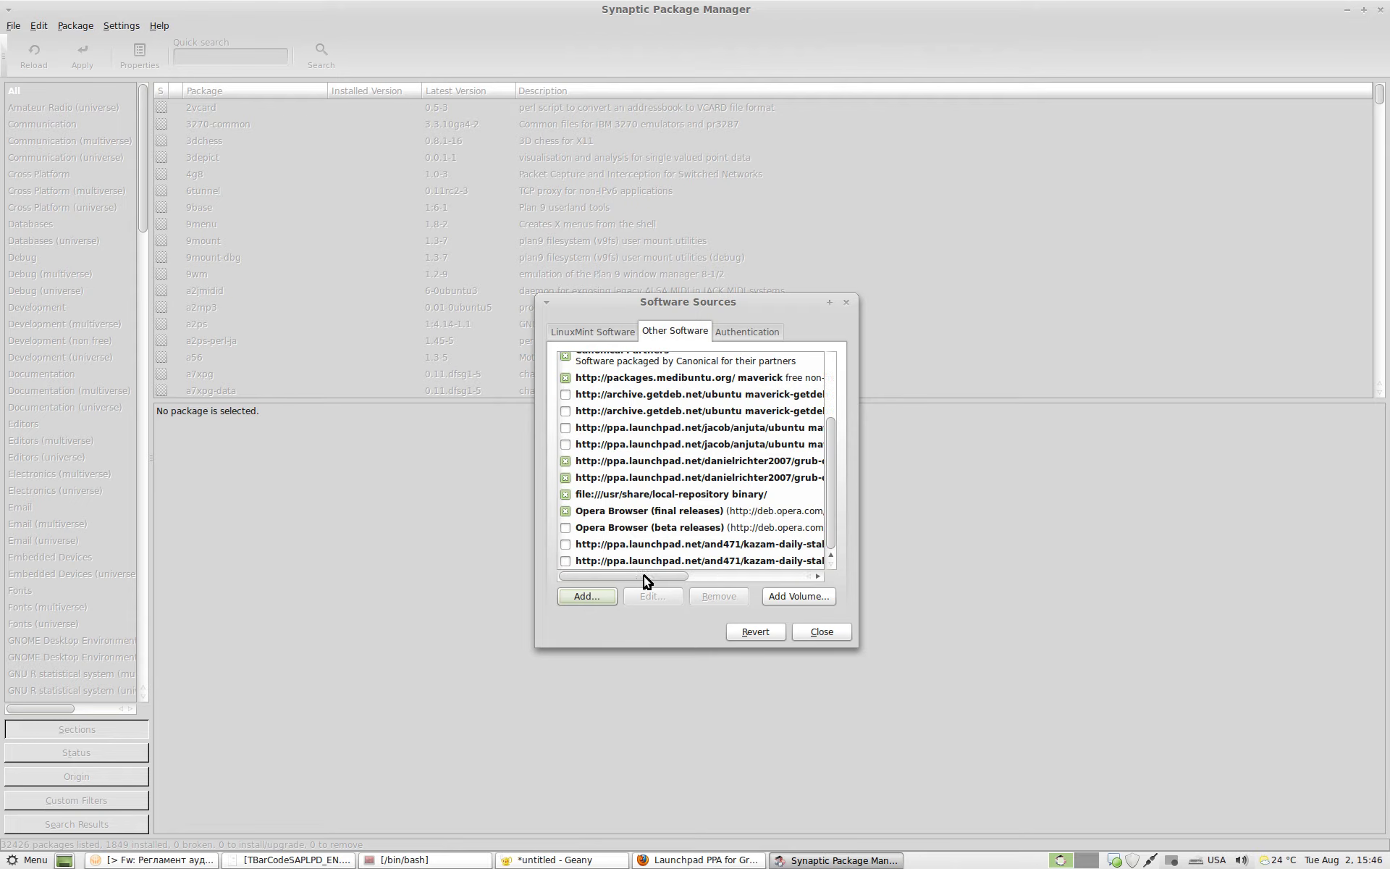
{"action": "left_click", "coordinate": [663, 477]}
{"action": "left_click", "coordinate": [670, 460]}
{"action": "left_click_drag", "start_coordinate": [645, 579], "coordinate": [782, 590]}
{"action": "left_click", "coordinate": [757, 478]}
Close the software sources and reload the package information
{"action": "left_click", "coordinate": [811, 632]}
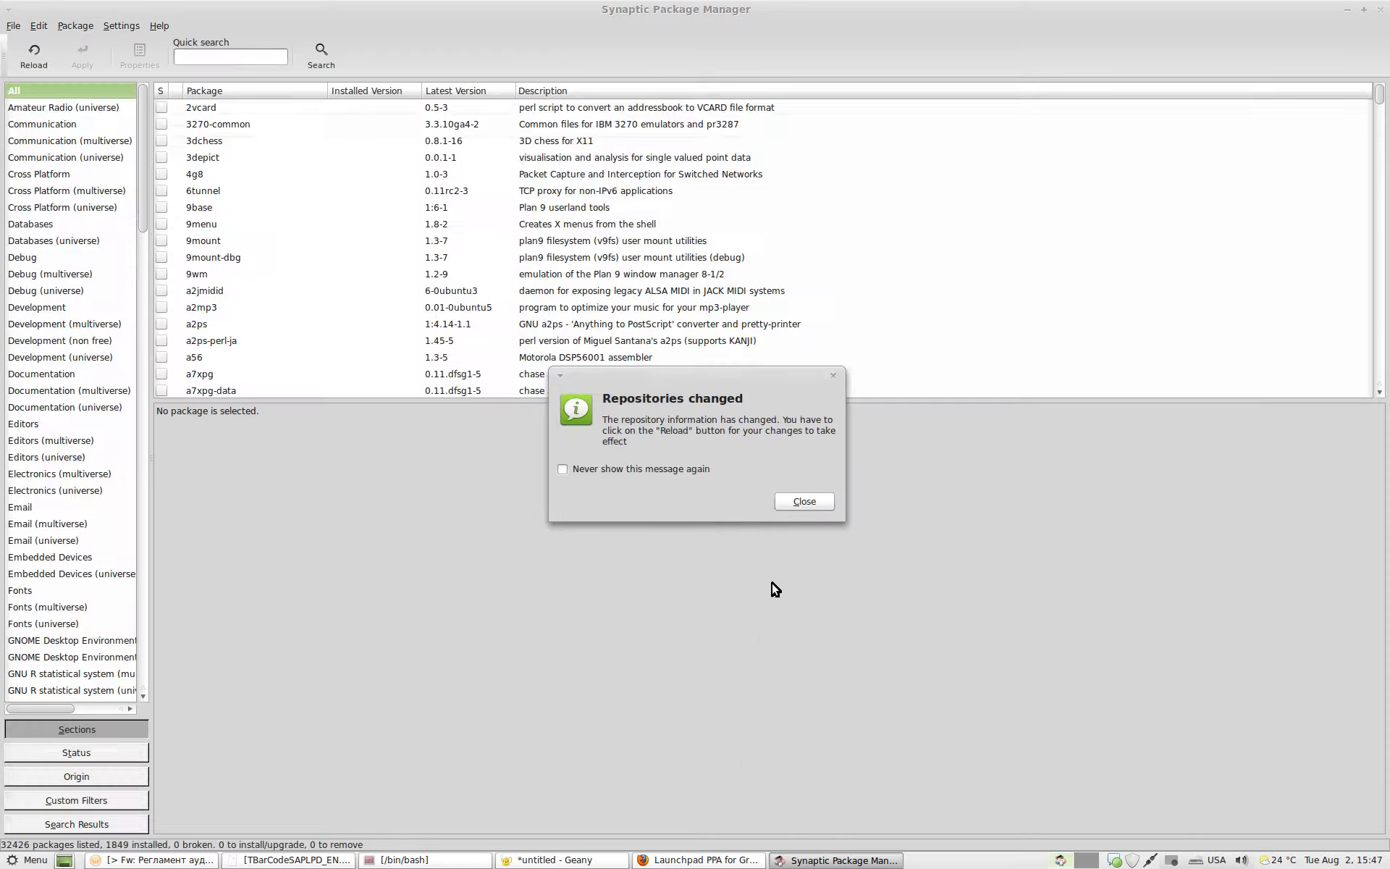
{"action": "left_click", "coordinate": [802, 502]}
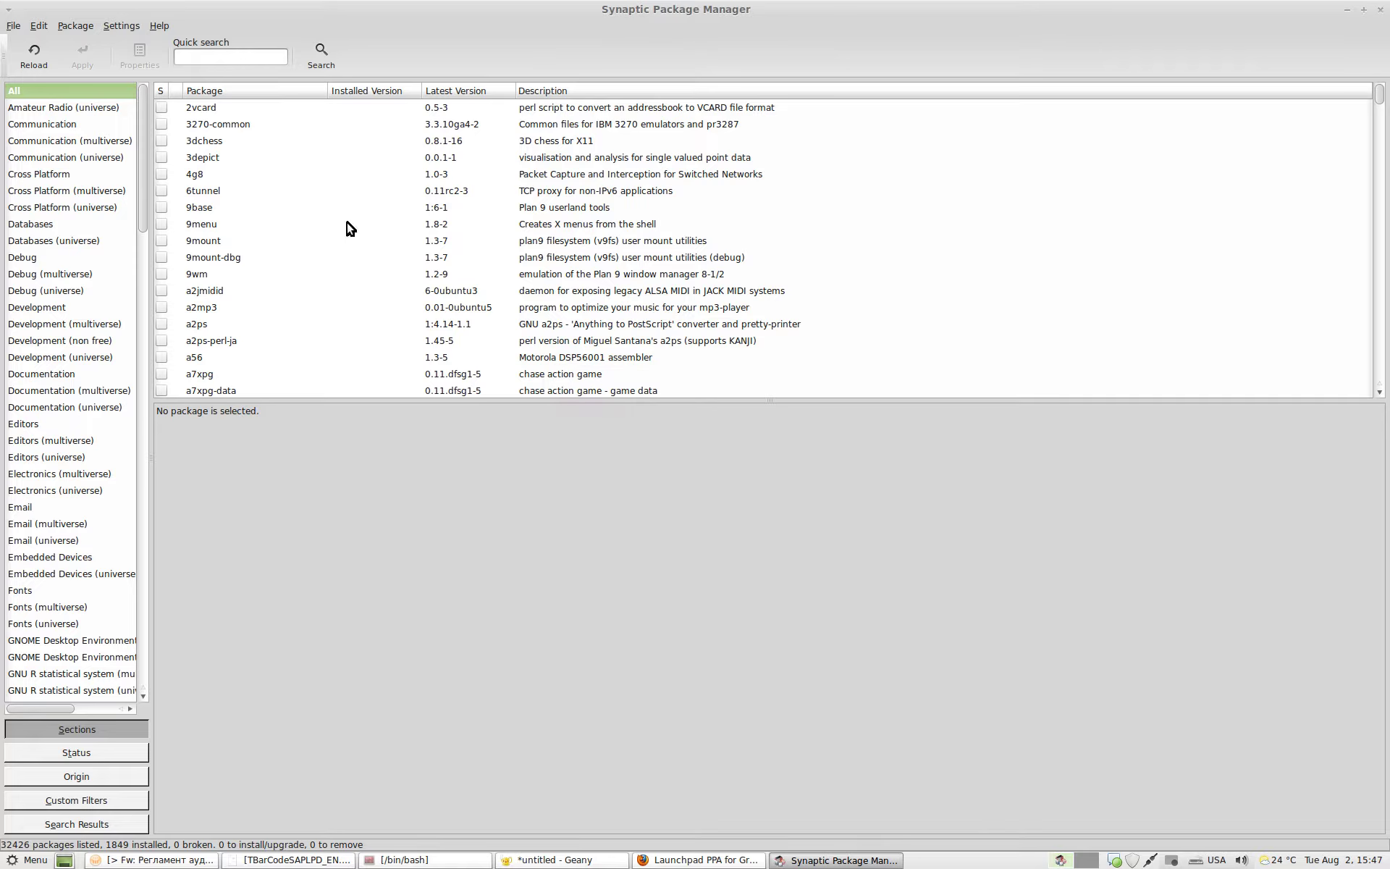
{"action": "left_click", "coordinate": [16, 68]}
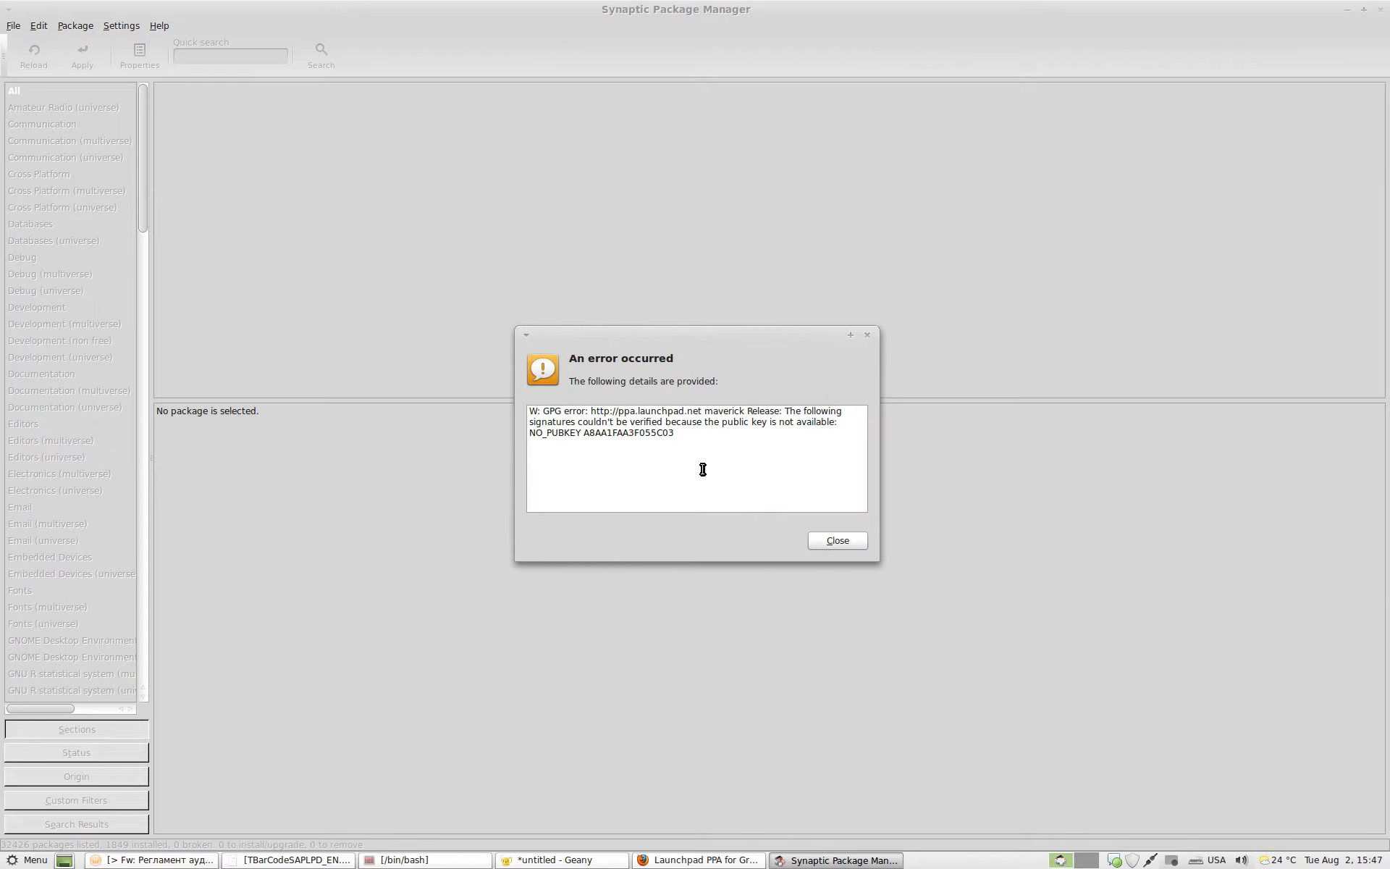
{"action": "left_click", "coordinate": [852, 543]}
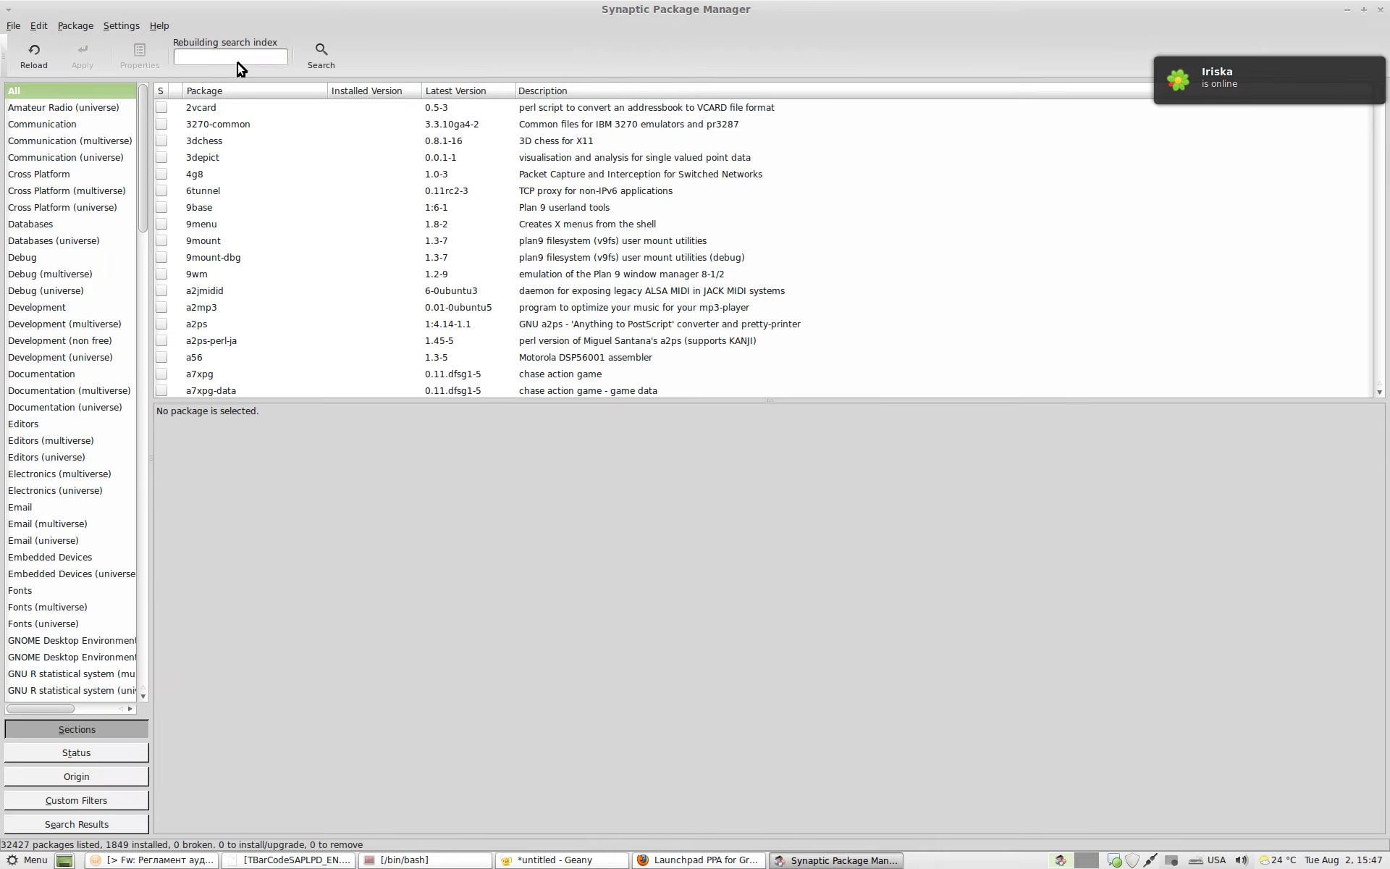
Search the packages for "grub-cu", shorten the search to "grub-" and look through the list for Grub Customizer
{"action": "left_click", "coordinate": [237, 57]}
{"action": "type", "text": "grub"}
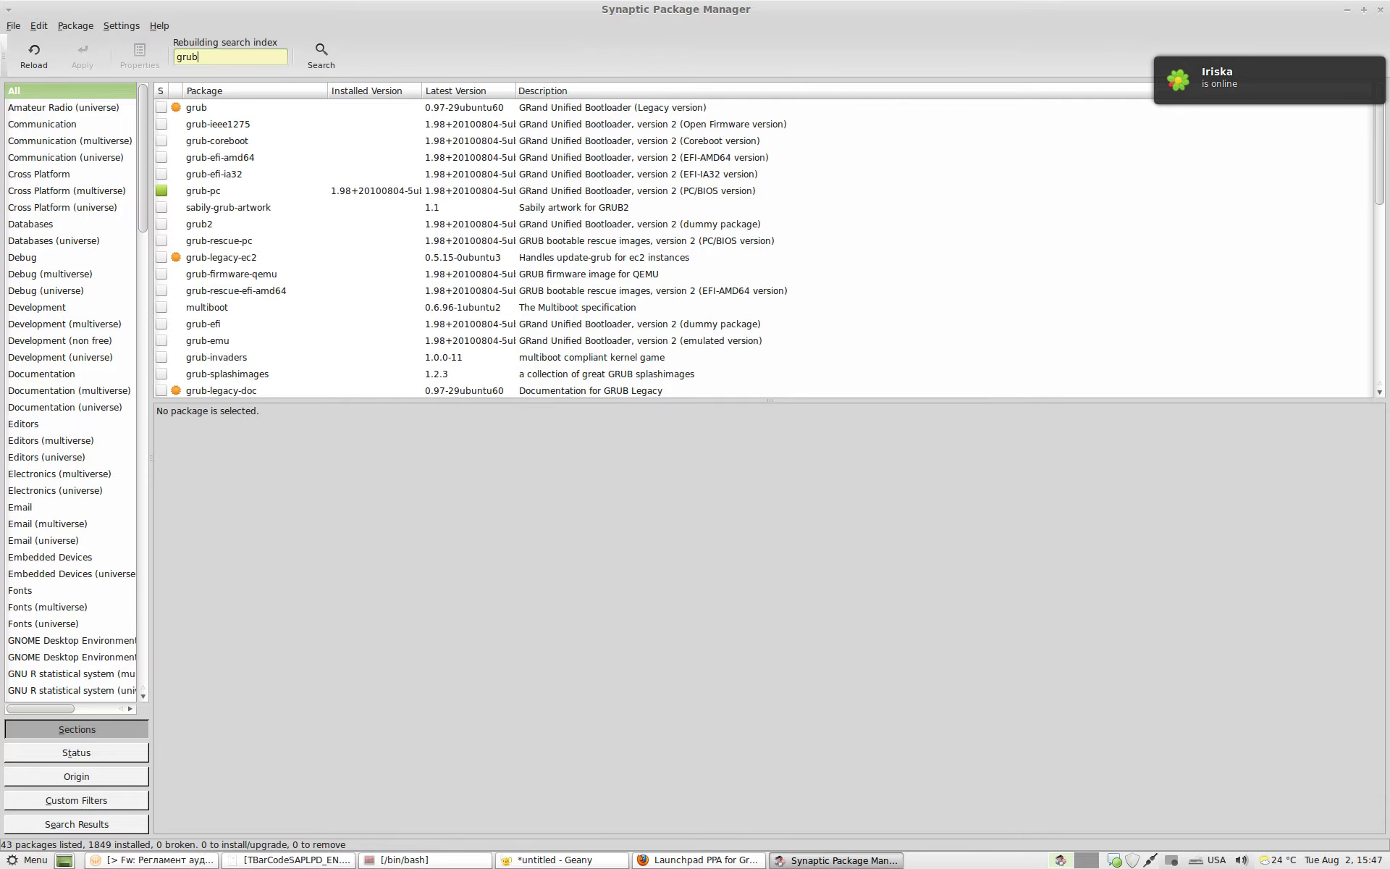
{"action": "type", "text": "-cu"}
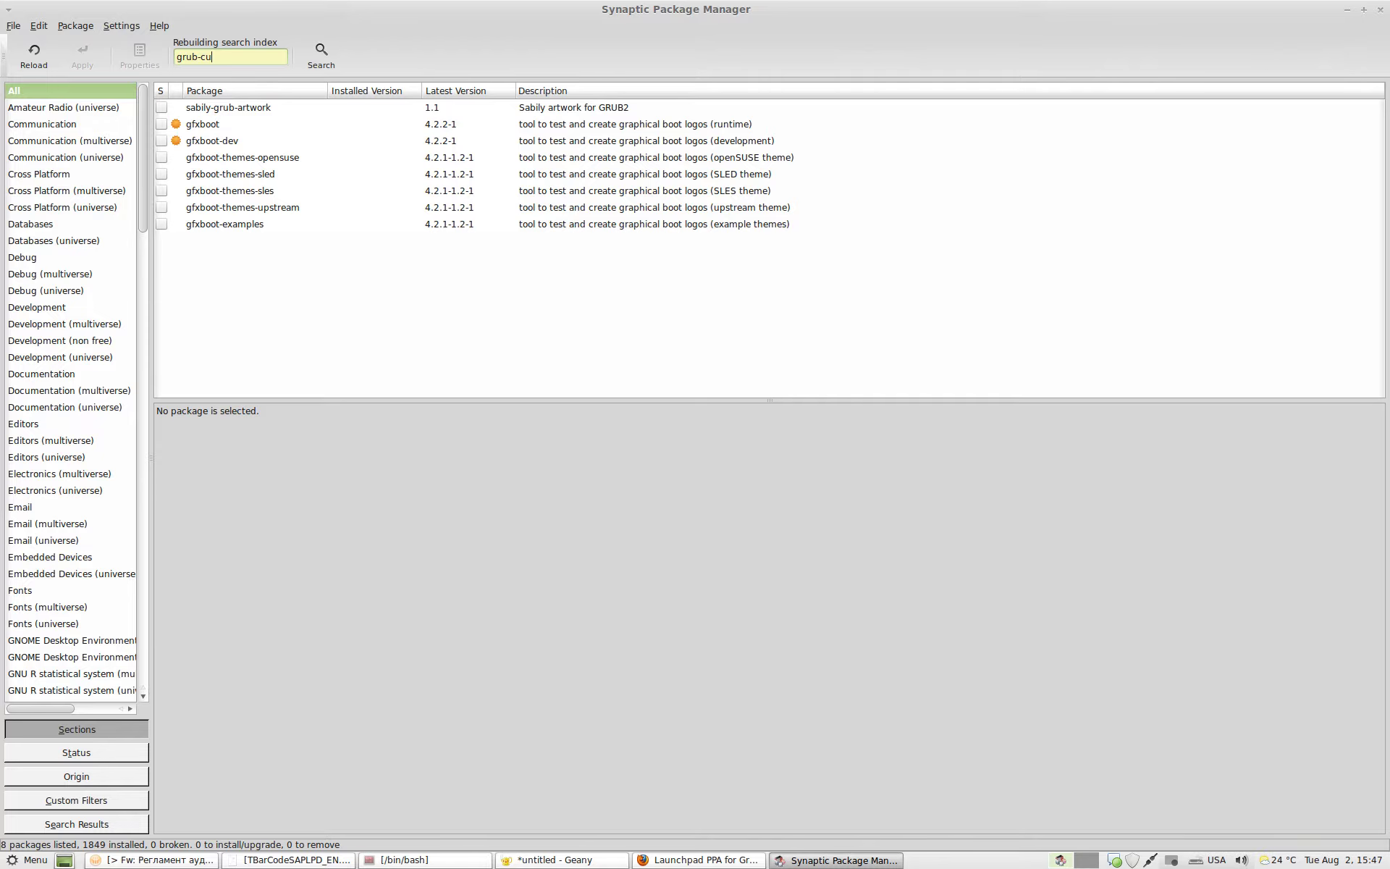
{"action": "key", "text": "BackSpace"}
{"action": "key", "text": "BackSpace"}
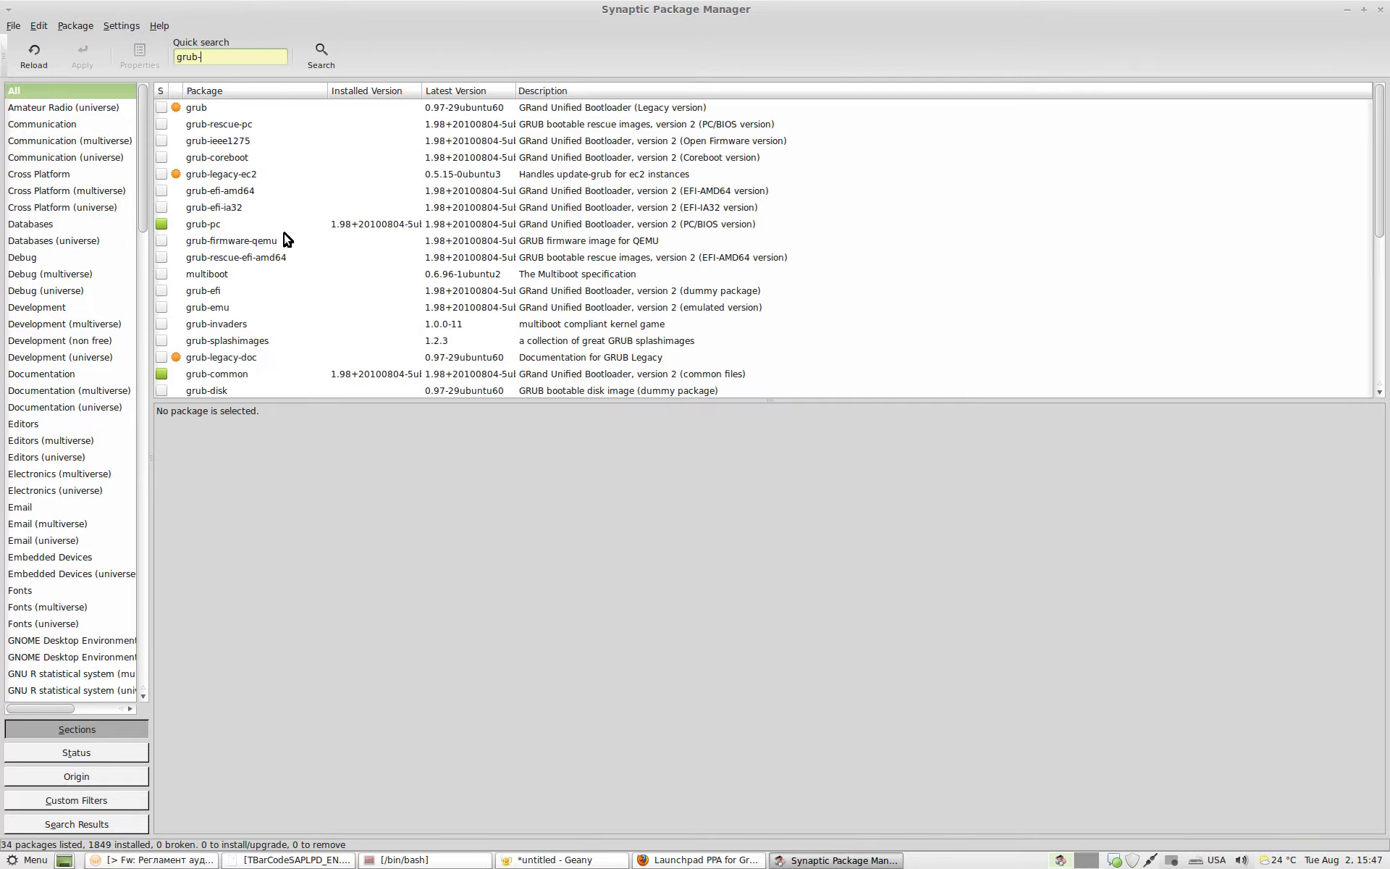
{"action": "scroll", "coordinate": [287, 239], "scroll_direction": "down", "scroll_amount": 4}
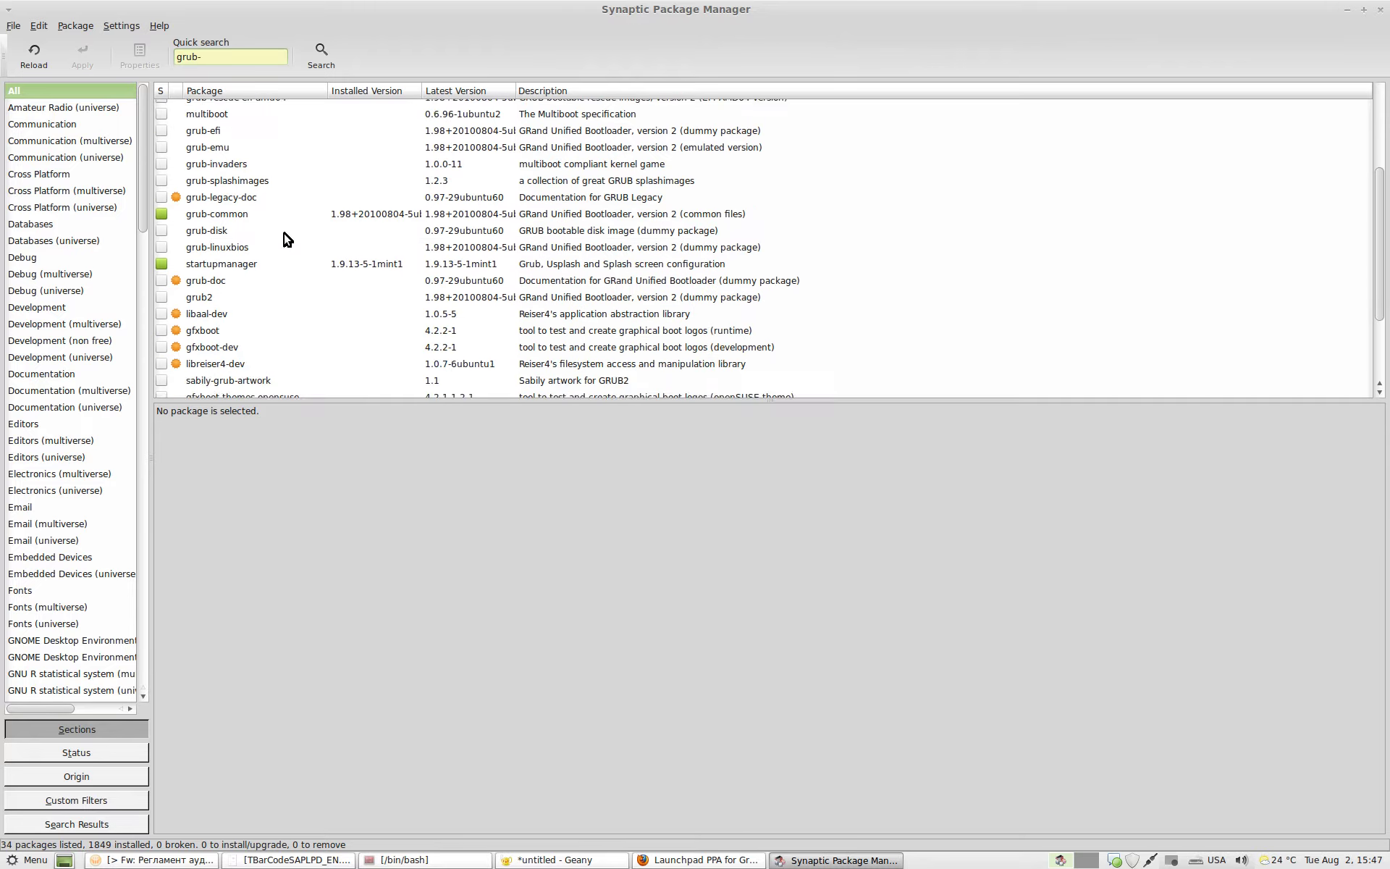
{"action": "scroll", "coordinate": [288, 239], "scroll_direction": "down", "scroll_amount": 3}
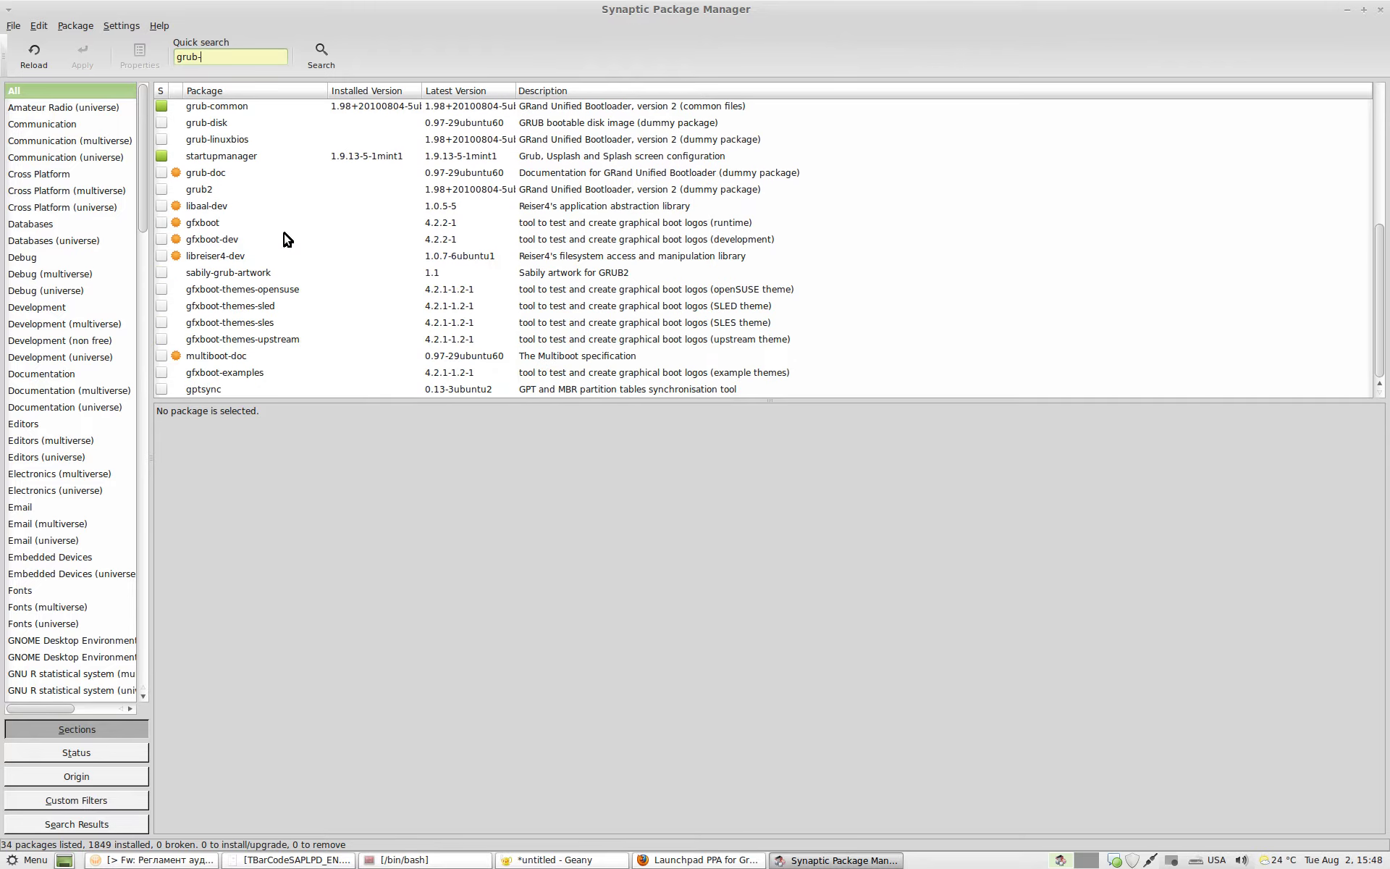
{"action": "scroll", "coordinate": [288, 239], "scroll_direction": "up", "scroll_amount": 7}
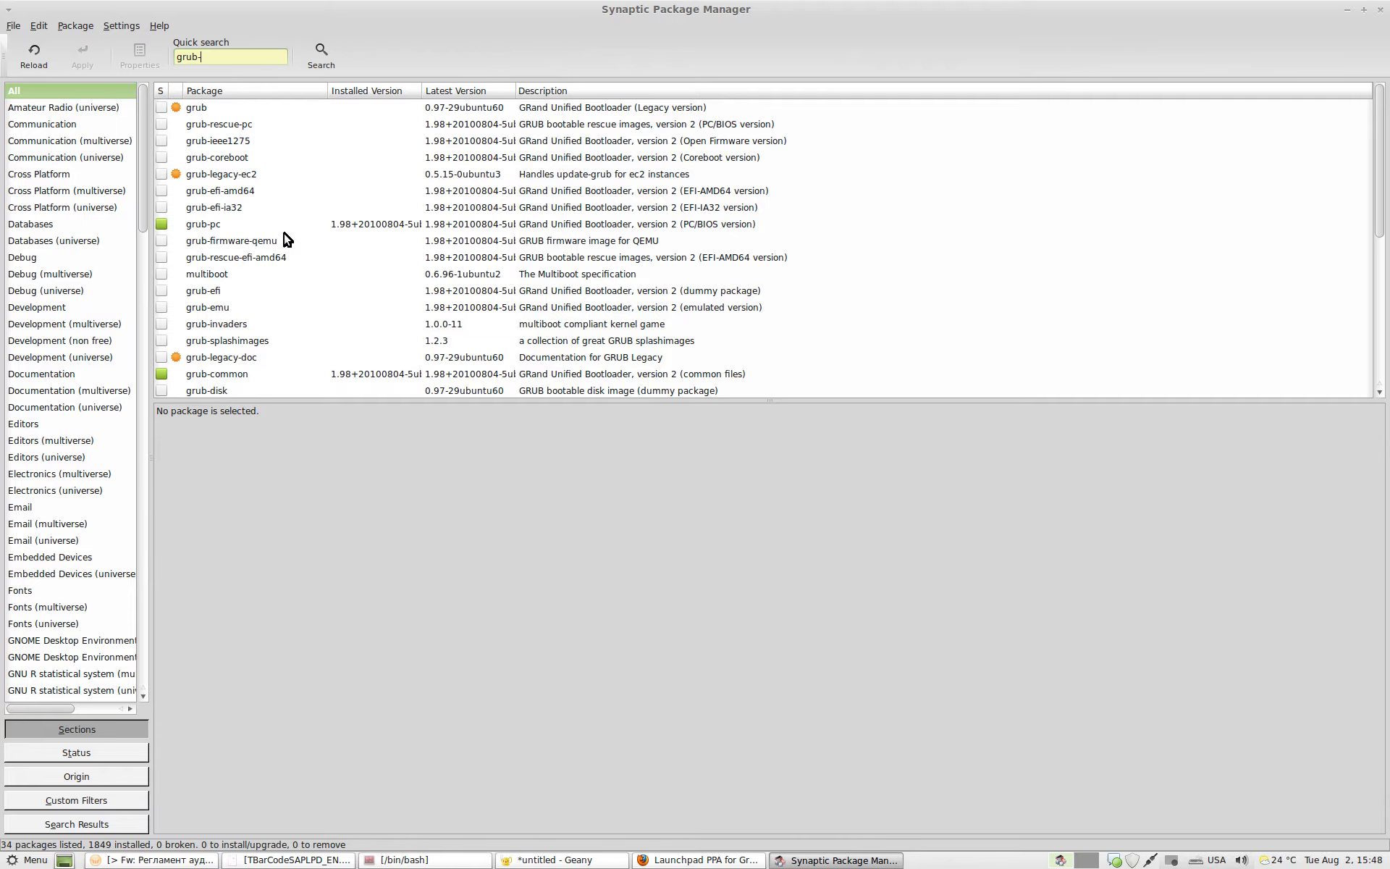
Check the package name on the Launchpad page, then search Synaptic for "customi" and select grub-customizer
{"action": "left_click", "coordinate": [742, 860]}
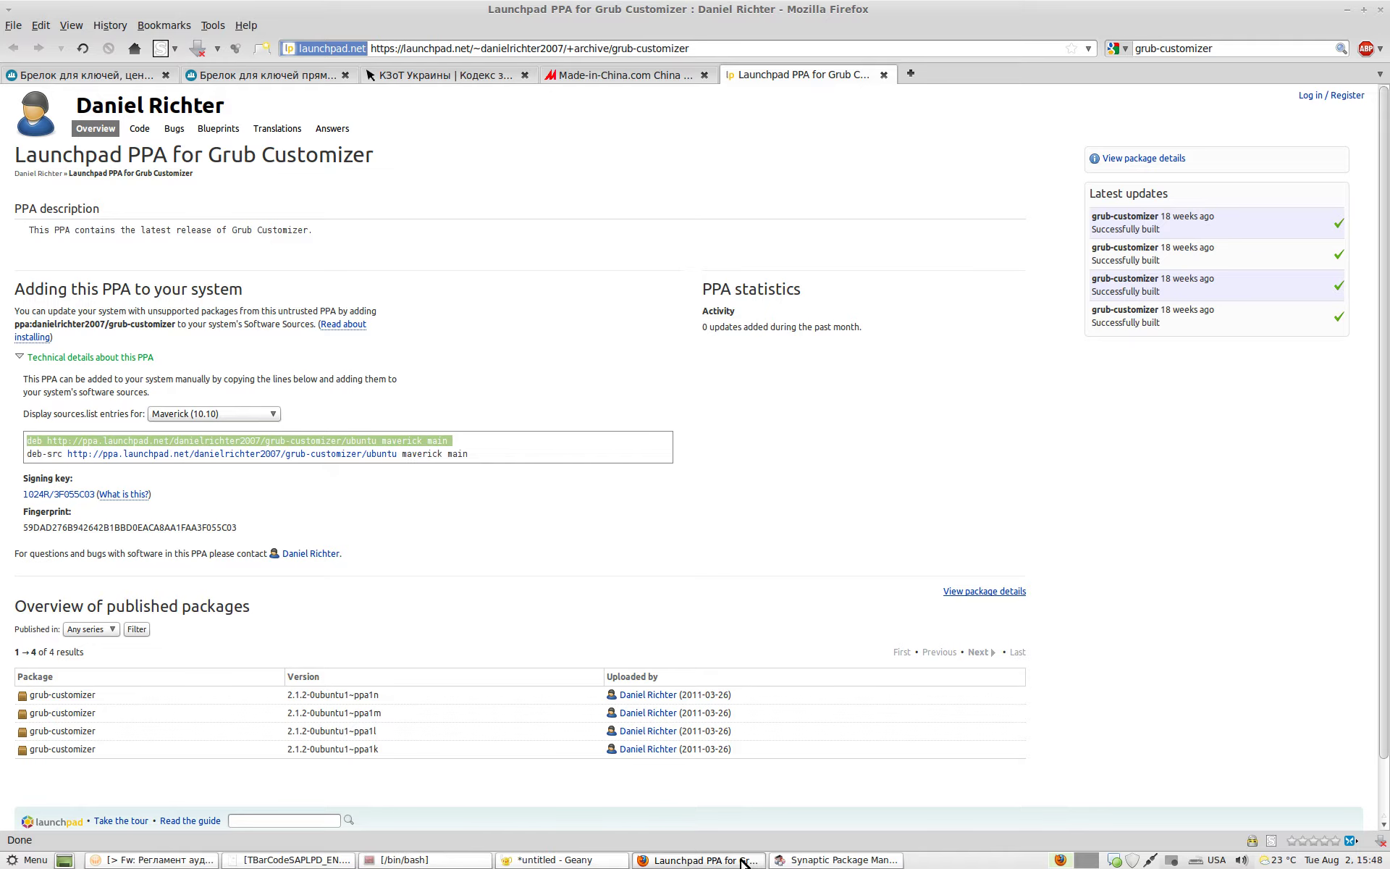
{"action": "left_click", "coordinate": [839, 860]}
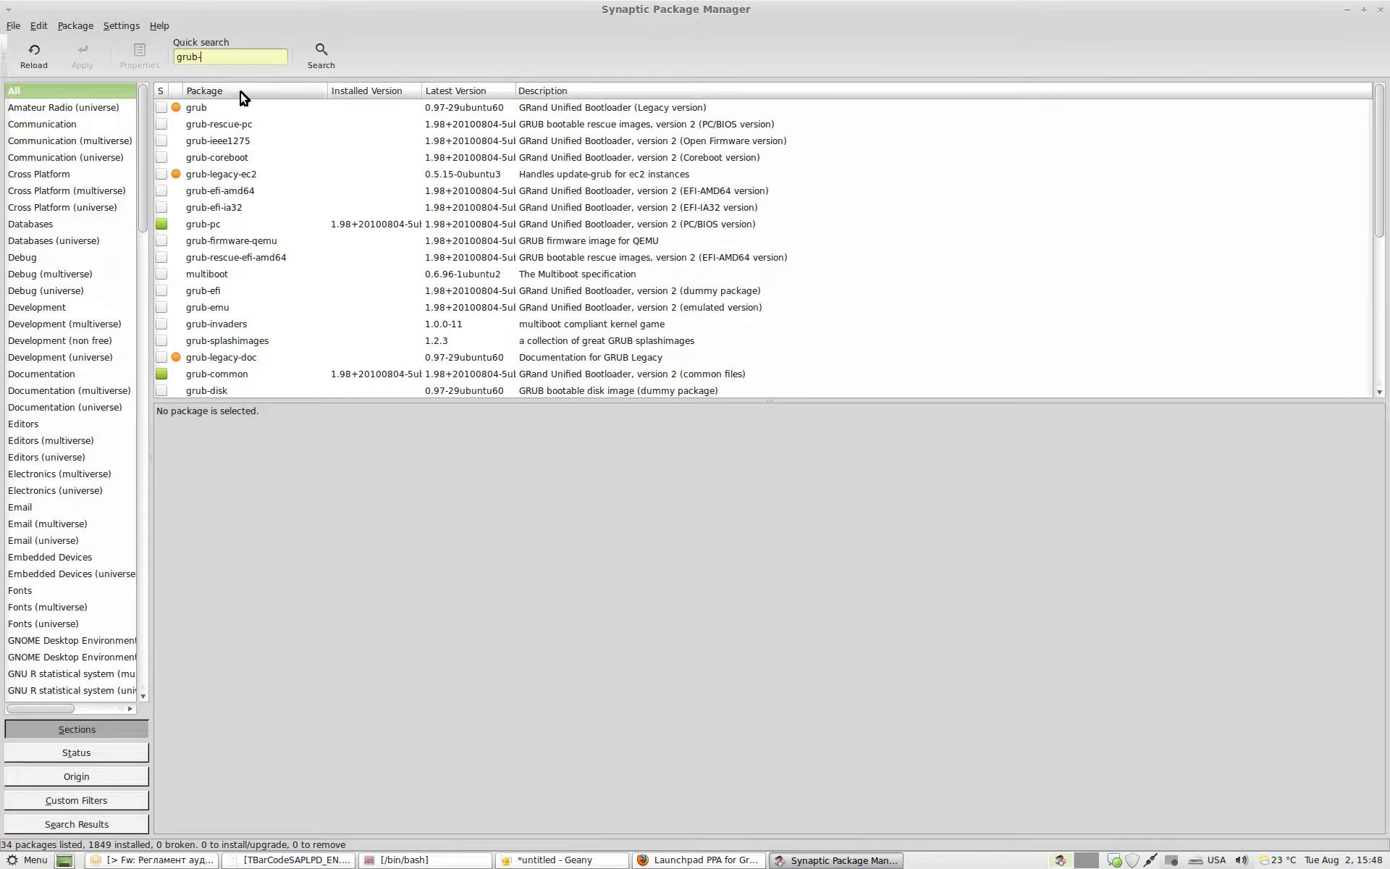
{"action": "triple_click", "coordinate": [220, 57]}
{"action": "type", "text": "custo"}
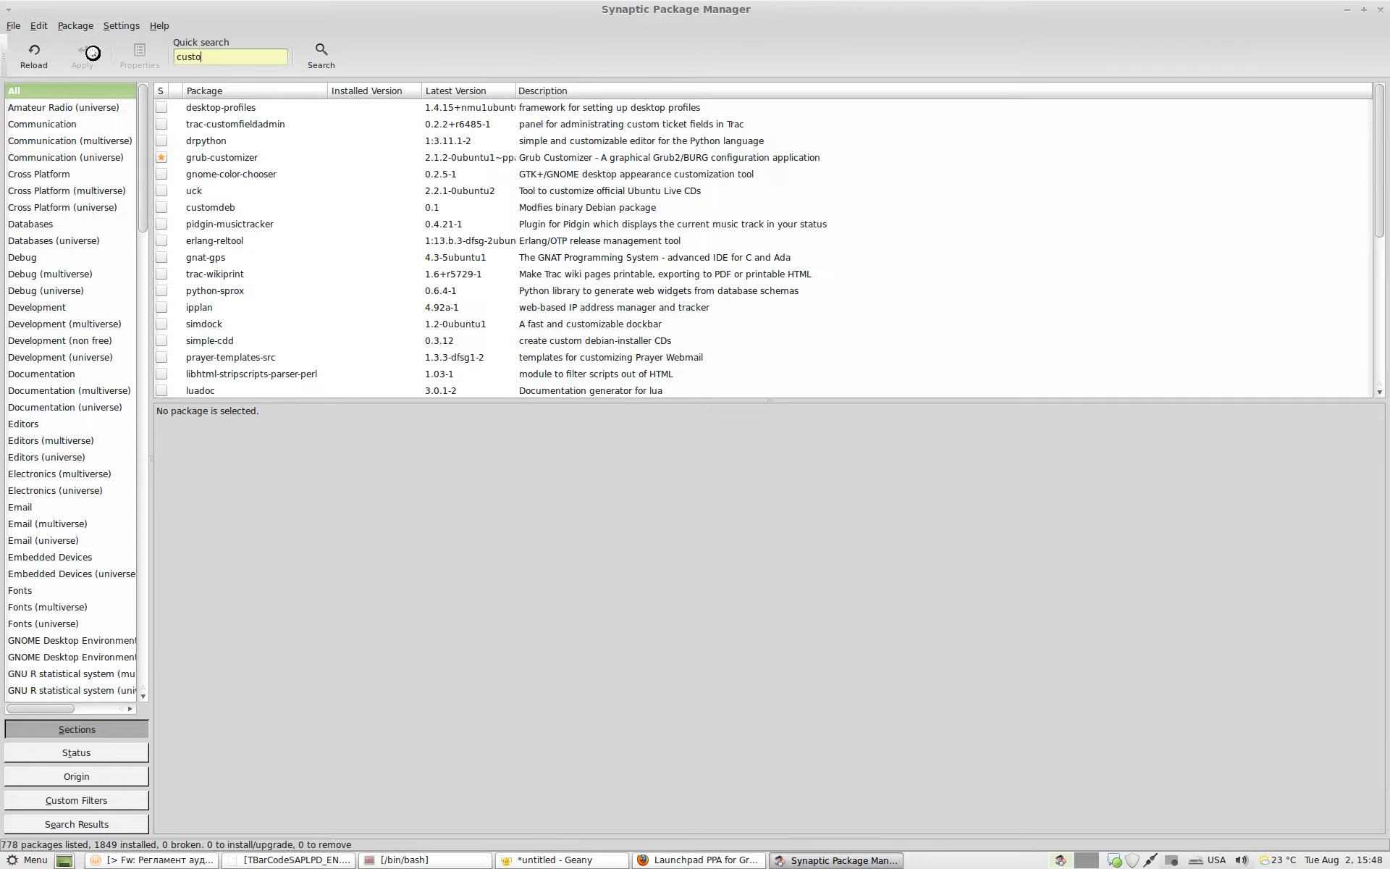
{"action": "type", "text": "mi"}
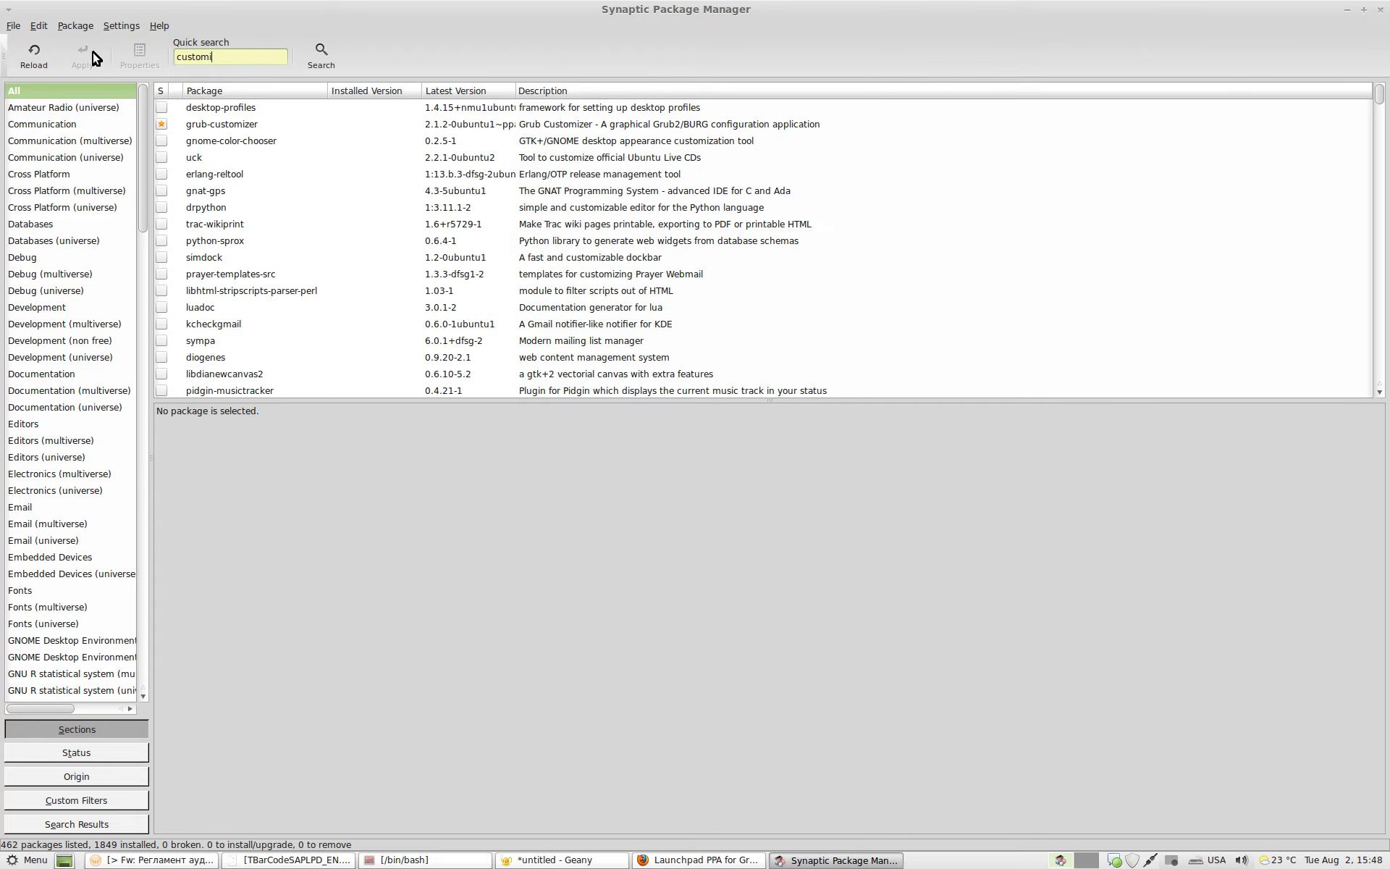
{"action": "left_click", "coordinate": [259, 125]}
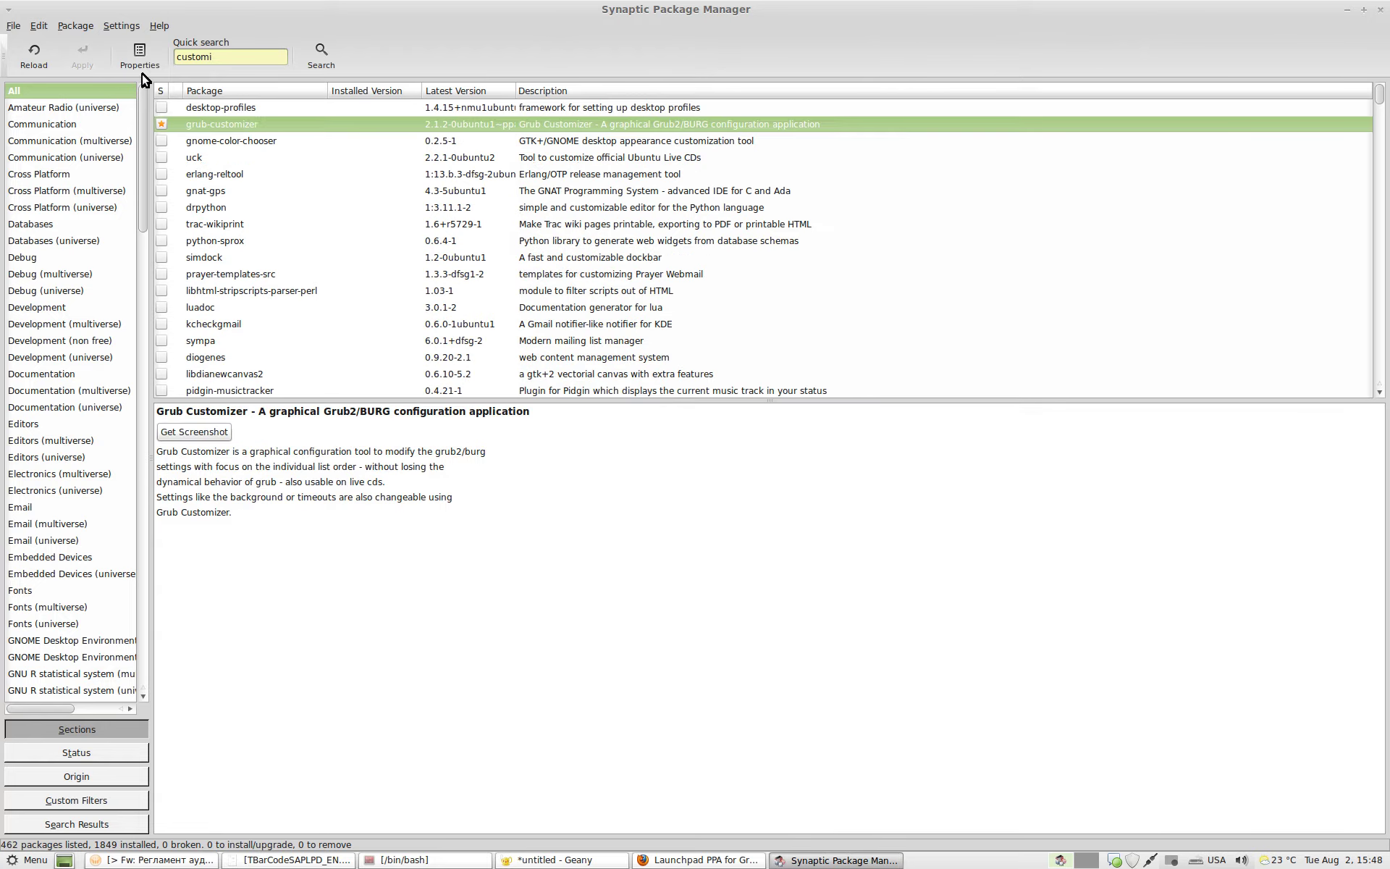
Mark grub-customizer for installation together with its additional required packages
{"action": "left_click", "coordinate": [168, 127]}
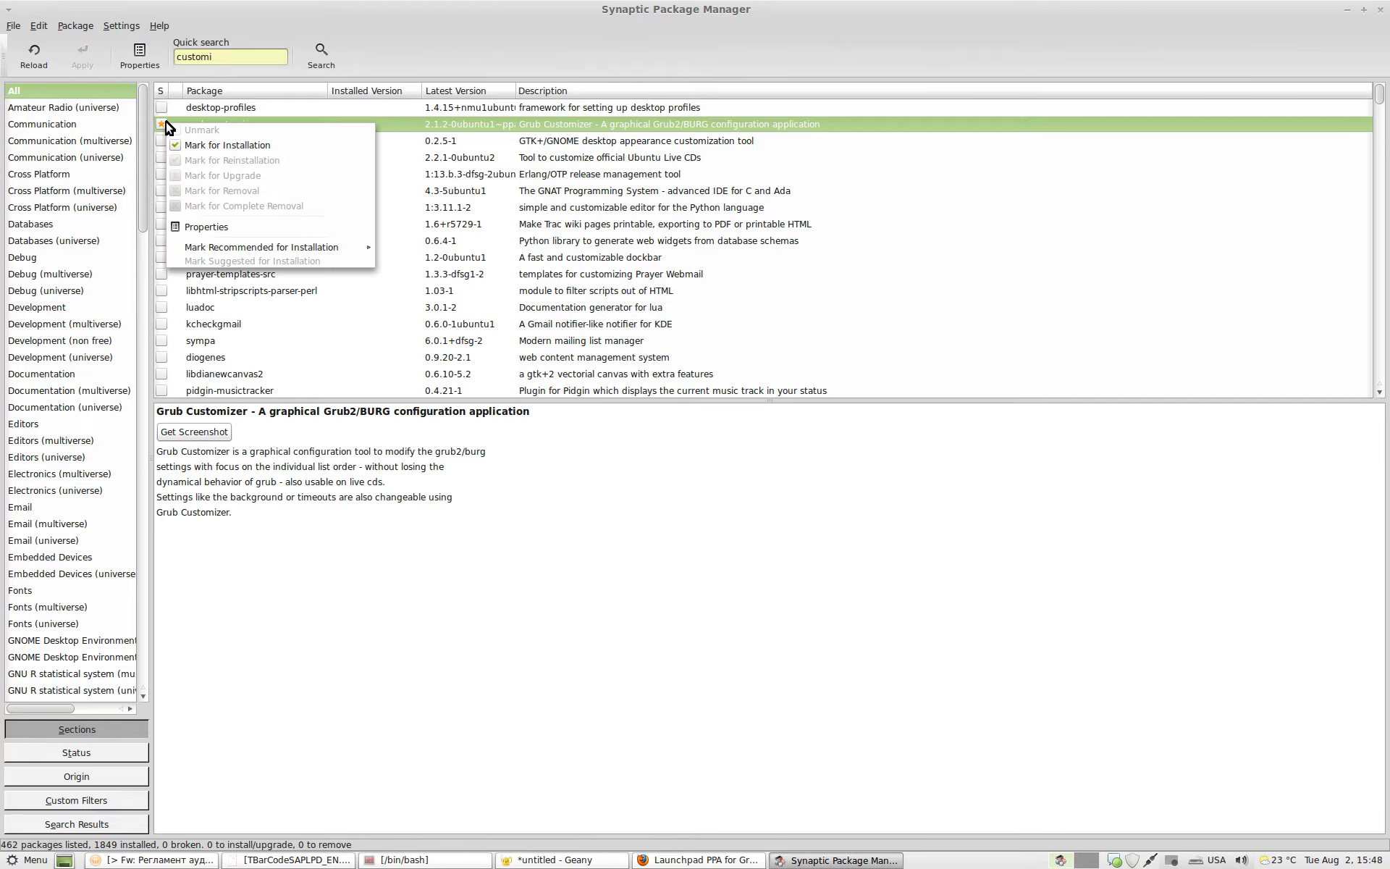
{"action": "left_click", "coordinate": [199, 139]}
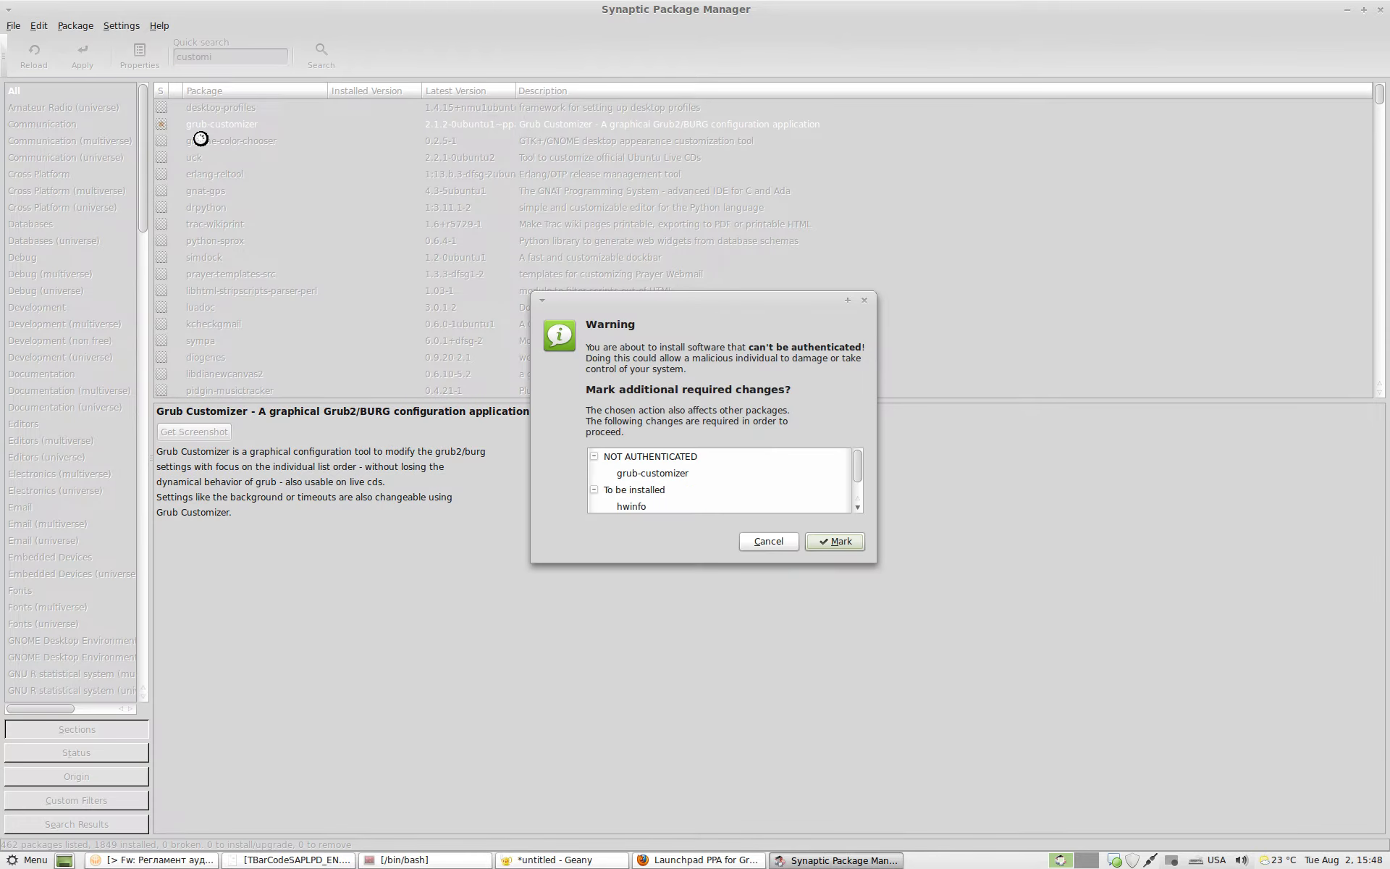
{"action": "scroll", "coordinate": [848, 484], "scroll_direction": "down", "scroll_amount": 1}
{"action": "left_click", "coordinate": [833, 542]}
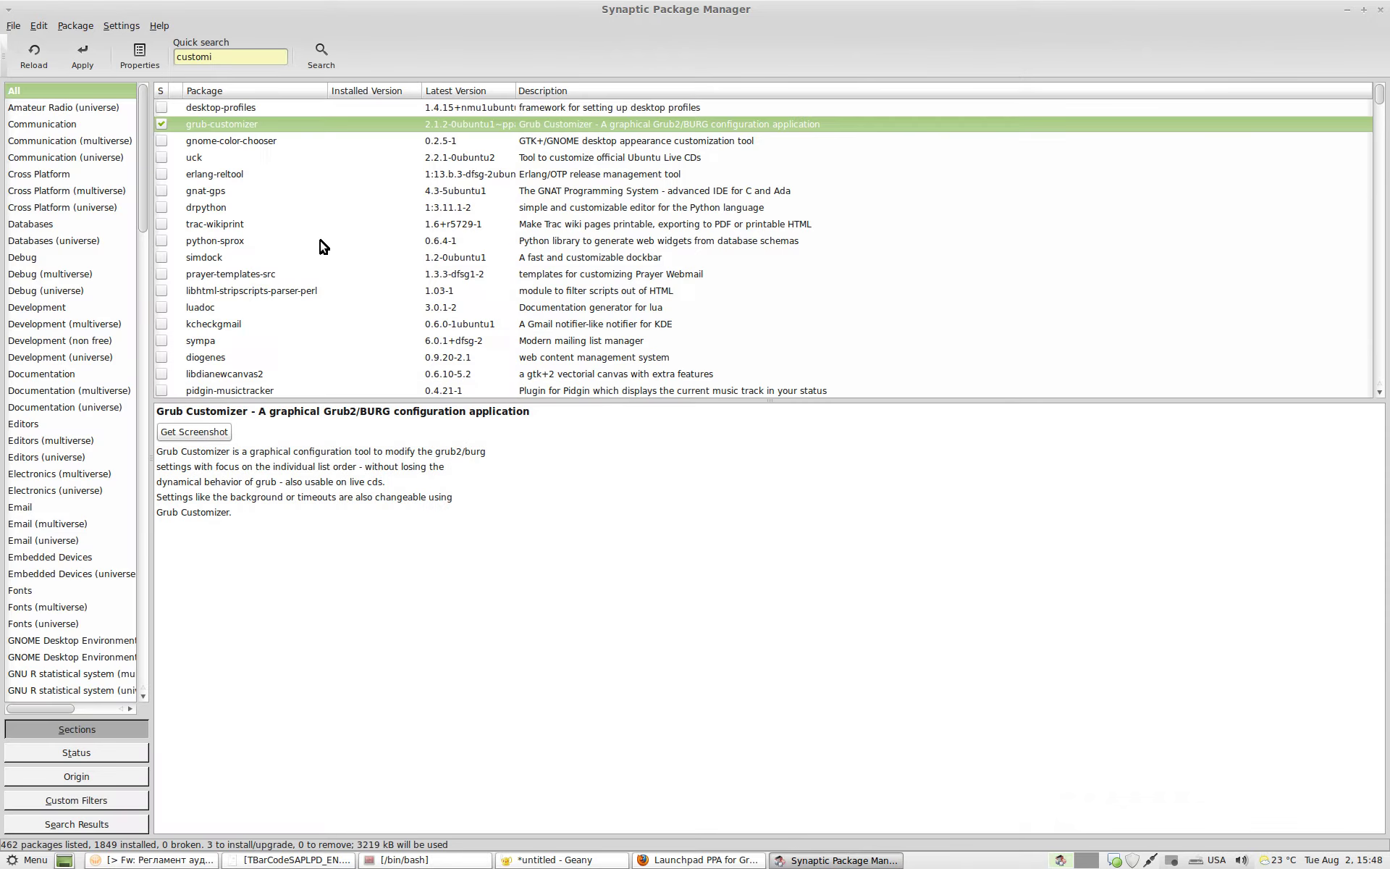
Apply the marked changes to install grub-customizer and close the completion dialog
{"action": "left_click", "coordinate": [77, 61]}
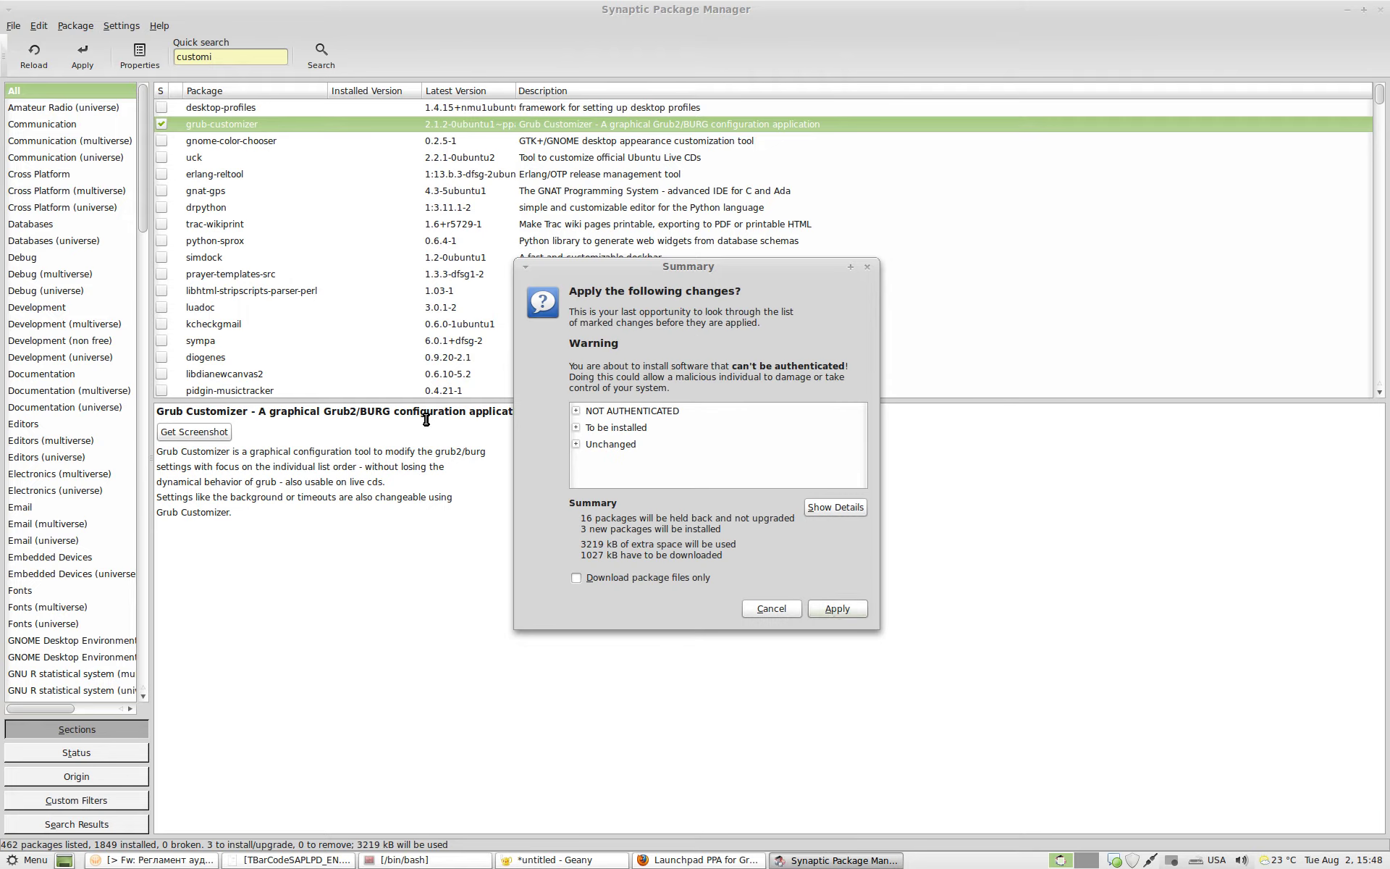
{"action": "left_click", "coordinate": [834, 608]}
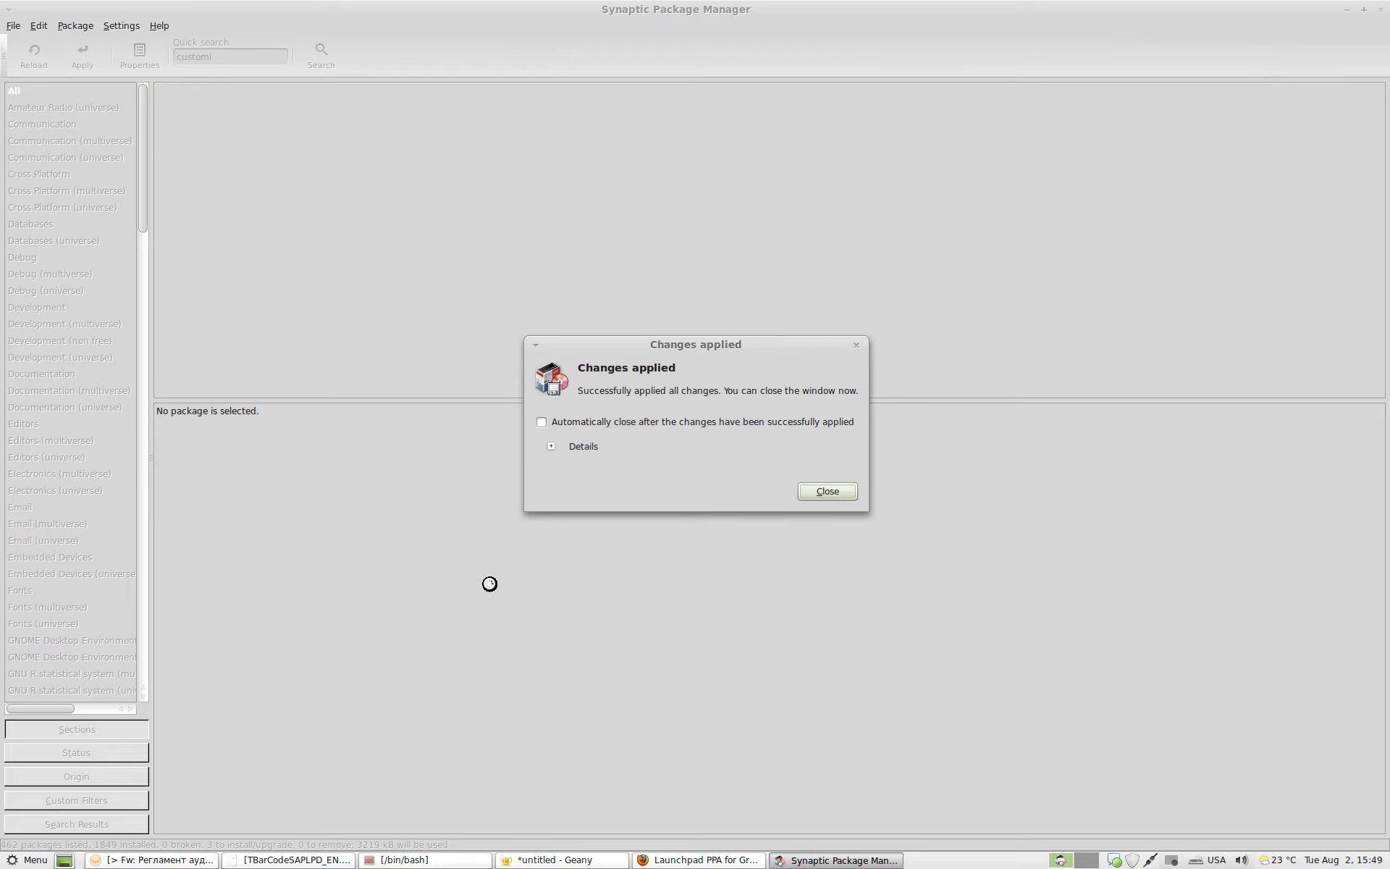
{"action": "left_click", "coordinate": [829, 493]}
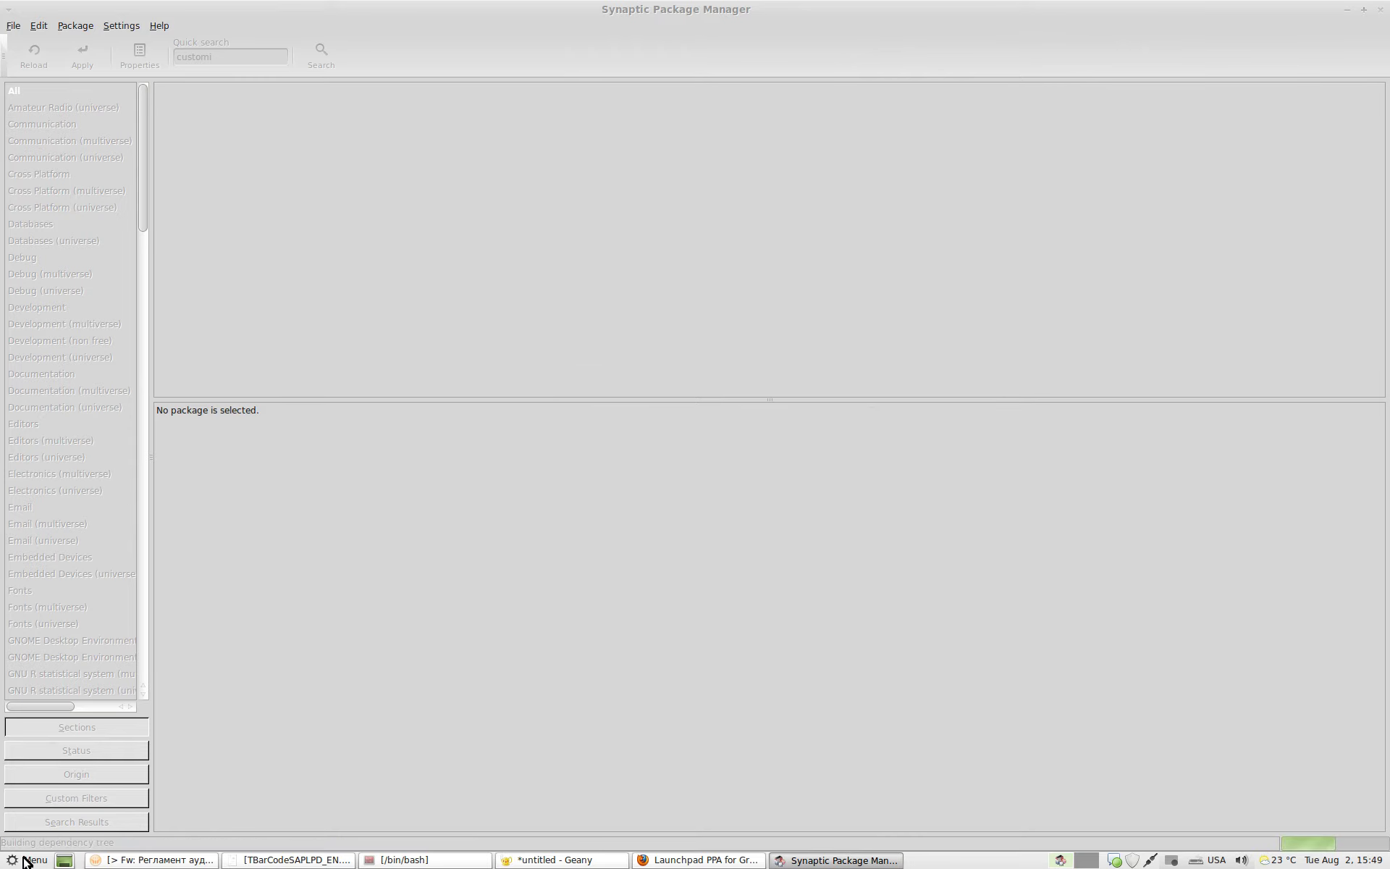
Search the installed applications for "cus" and launch Grub Customizer
{"action": "left_click", "coordinate": [25, 861]}
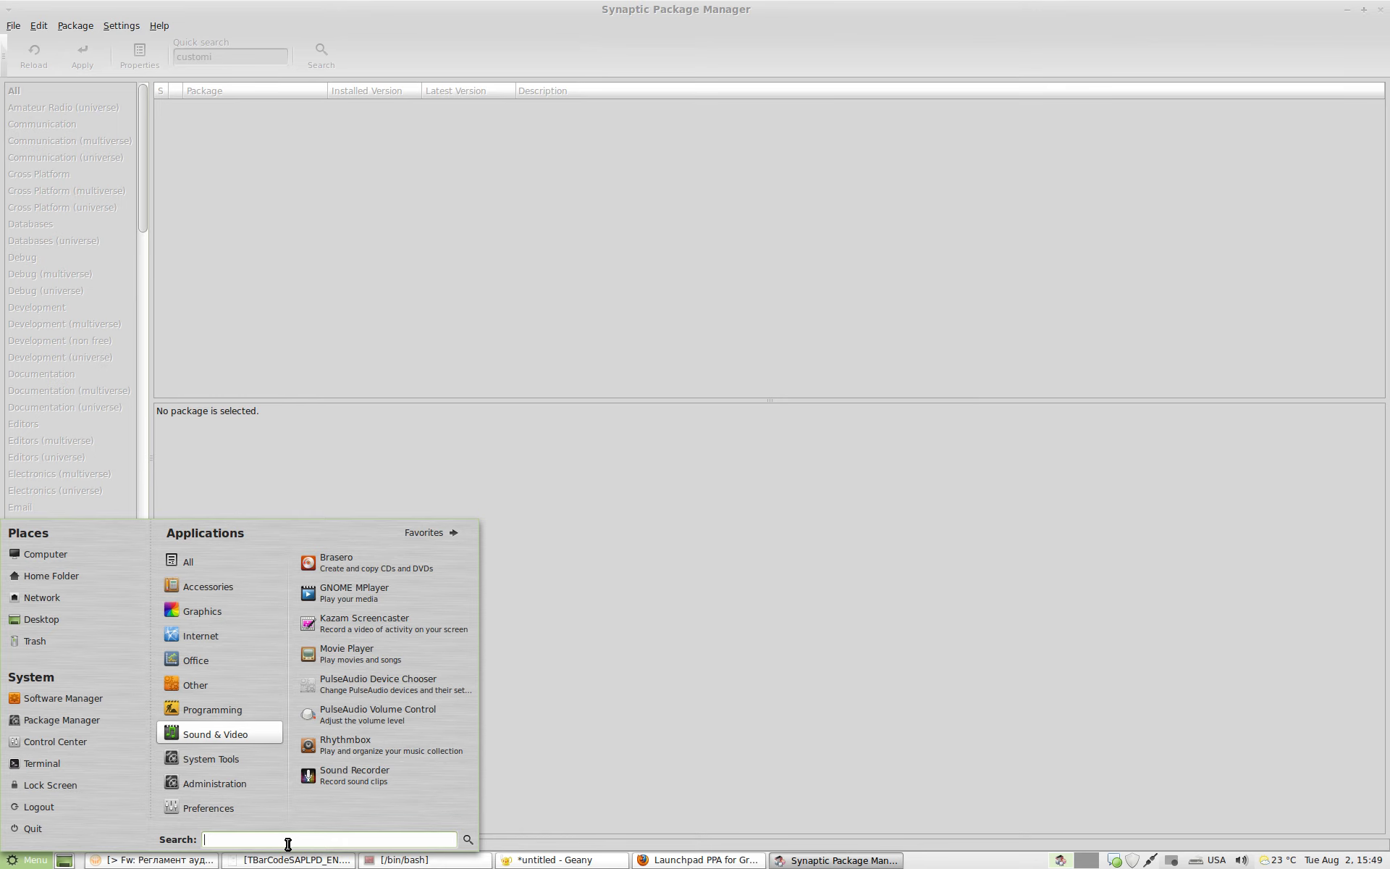
{"action": "type", "text": "c"}
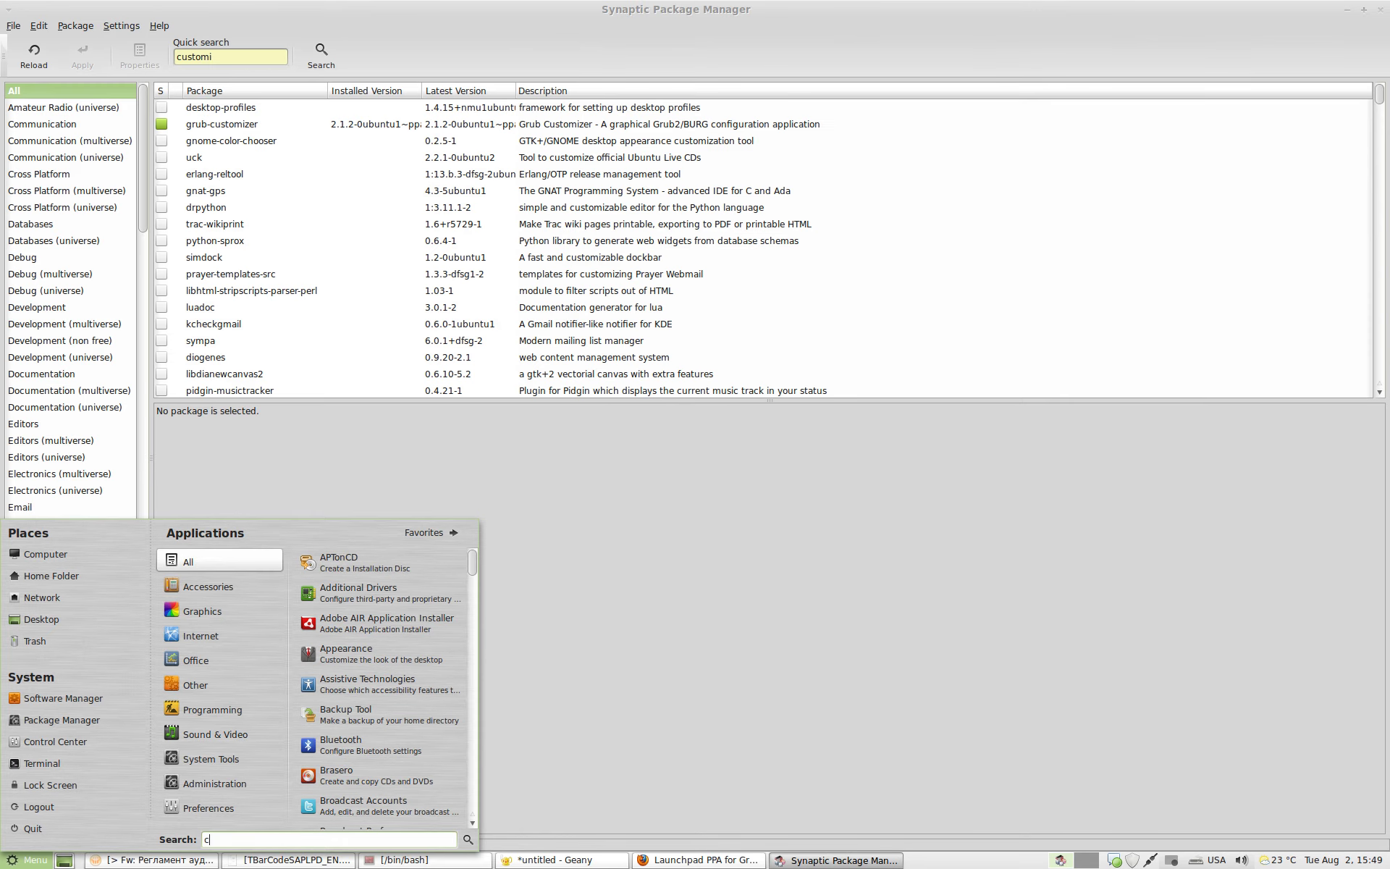
{"action": "type", "text": "us"}
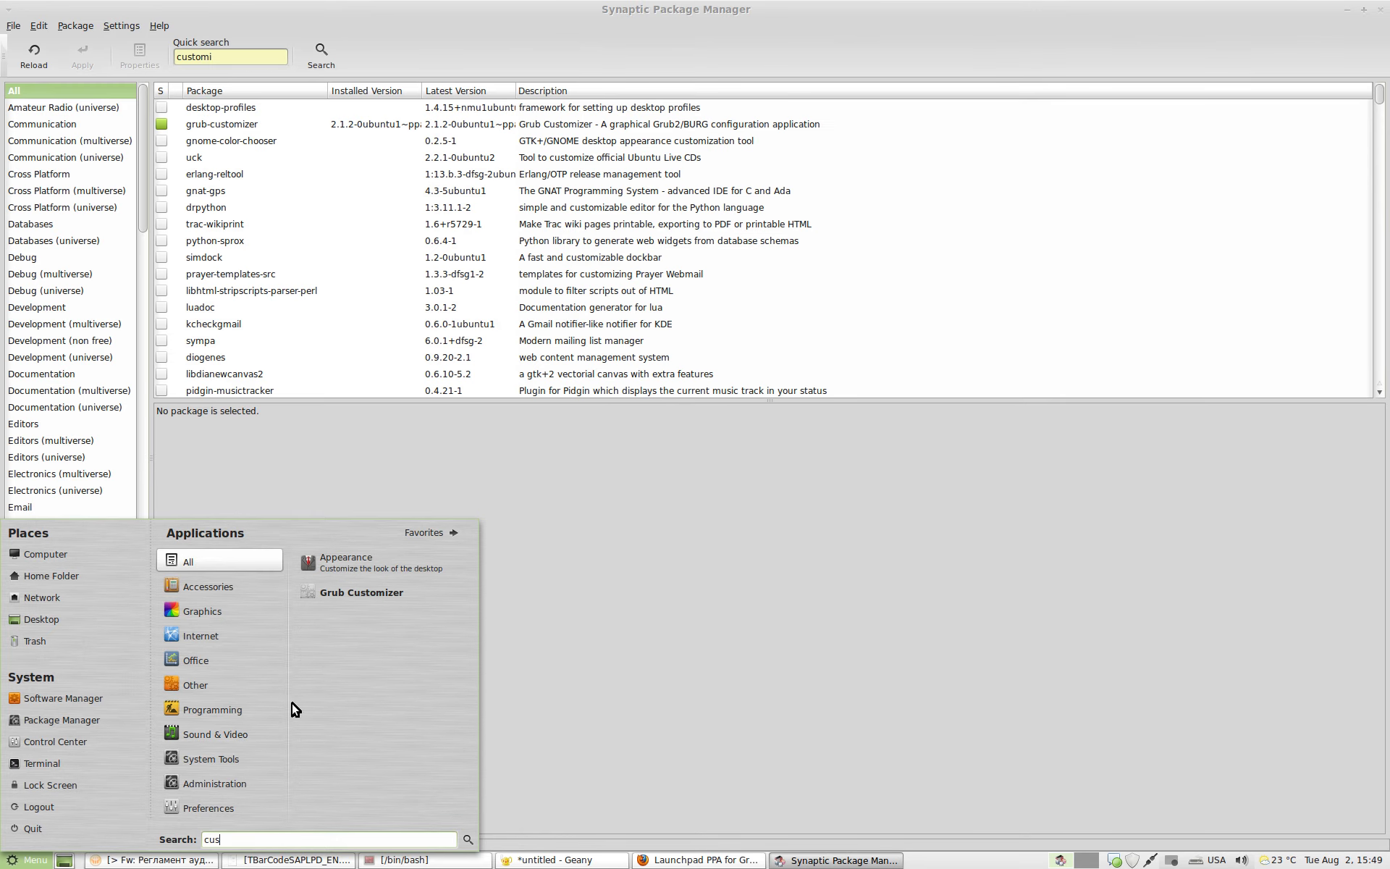
{"action": "left_click", "coordinate": [357, 591]}
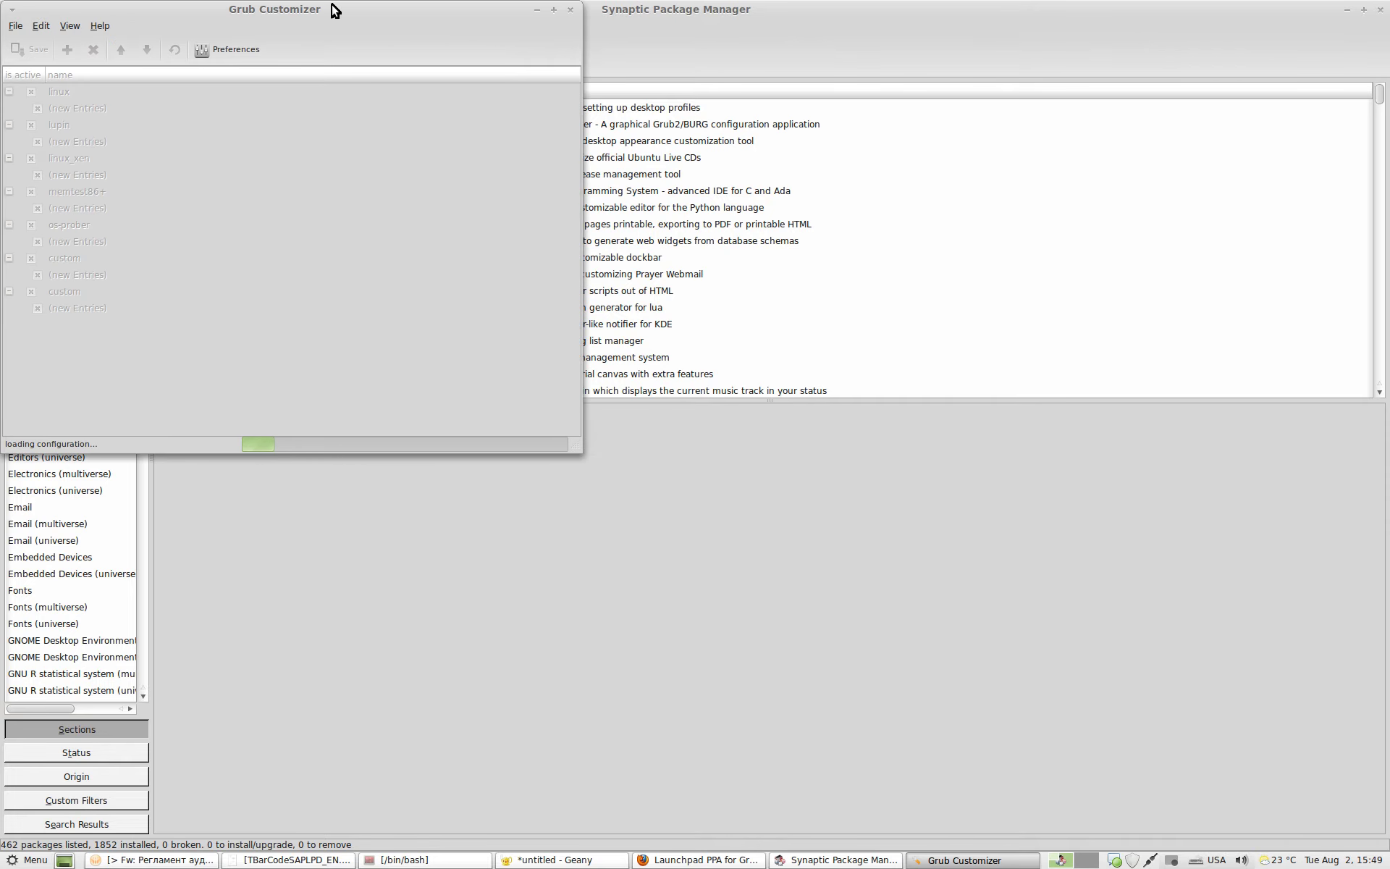
Move the Grub Customizer window toward the middle of the screen and close Synaptic Package Manager
{"action": "left_click_drag", "start_coordinate": [328, 13], "coordinate": [613, 87]}
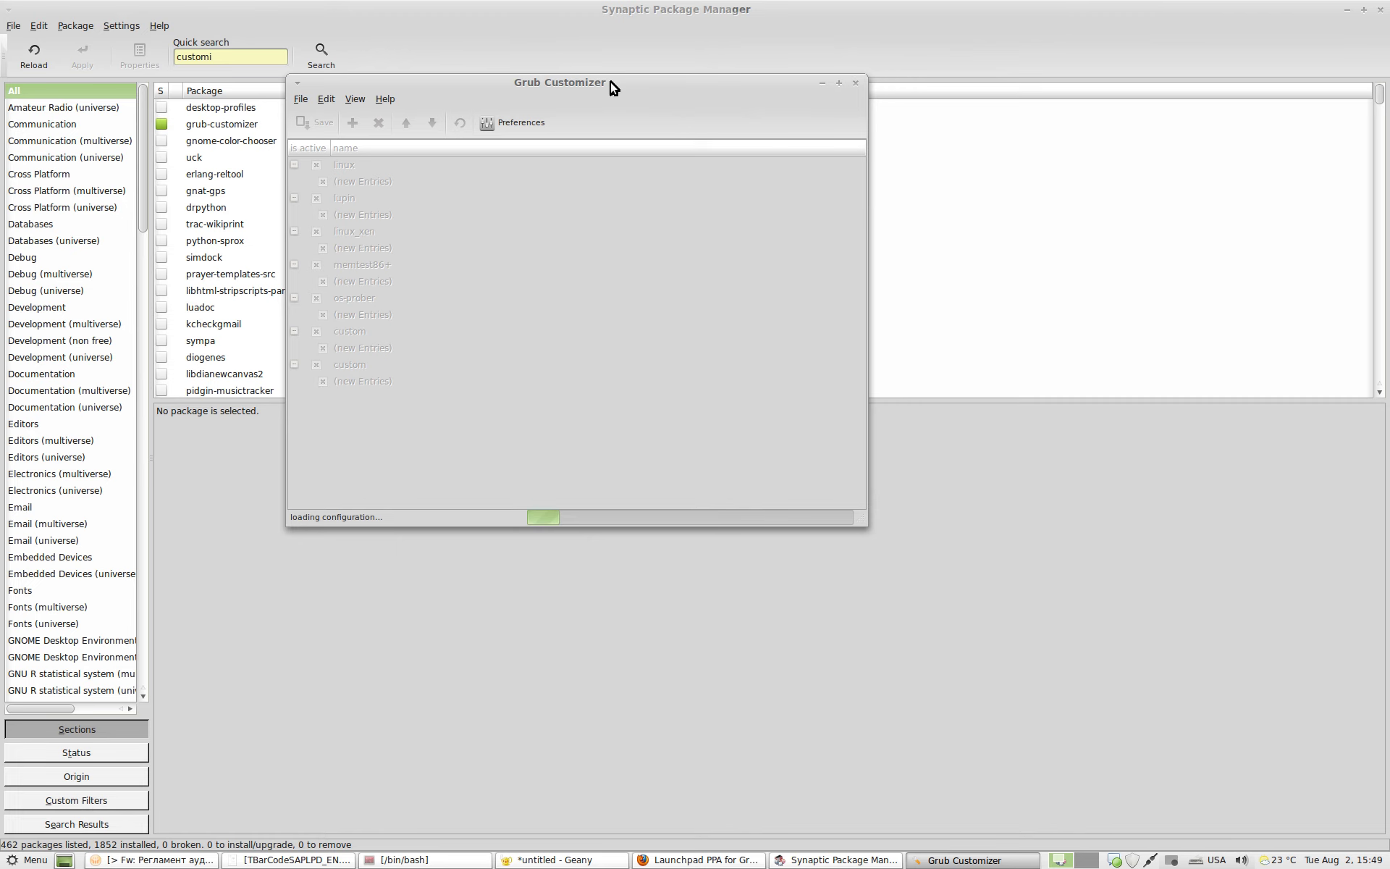
{"action": "left_click", "coordinate": [1276, 48]}
{"action": "left_click", "coordinate": [1381, 10]}
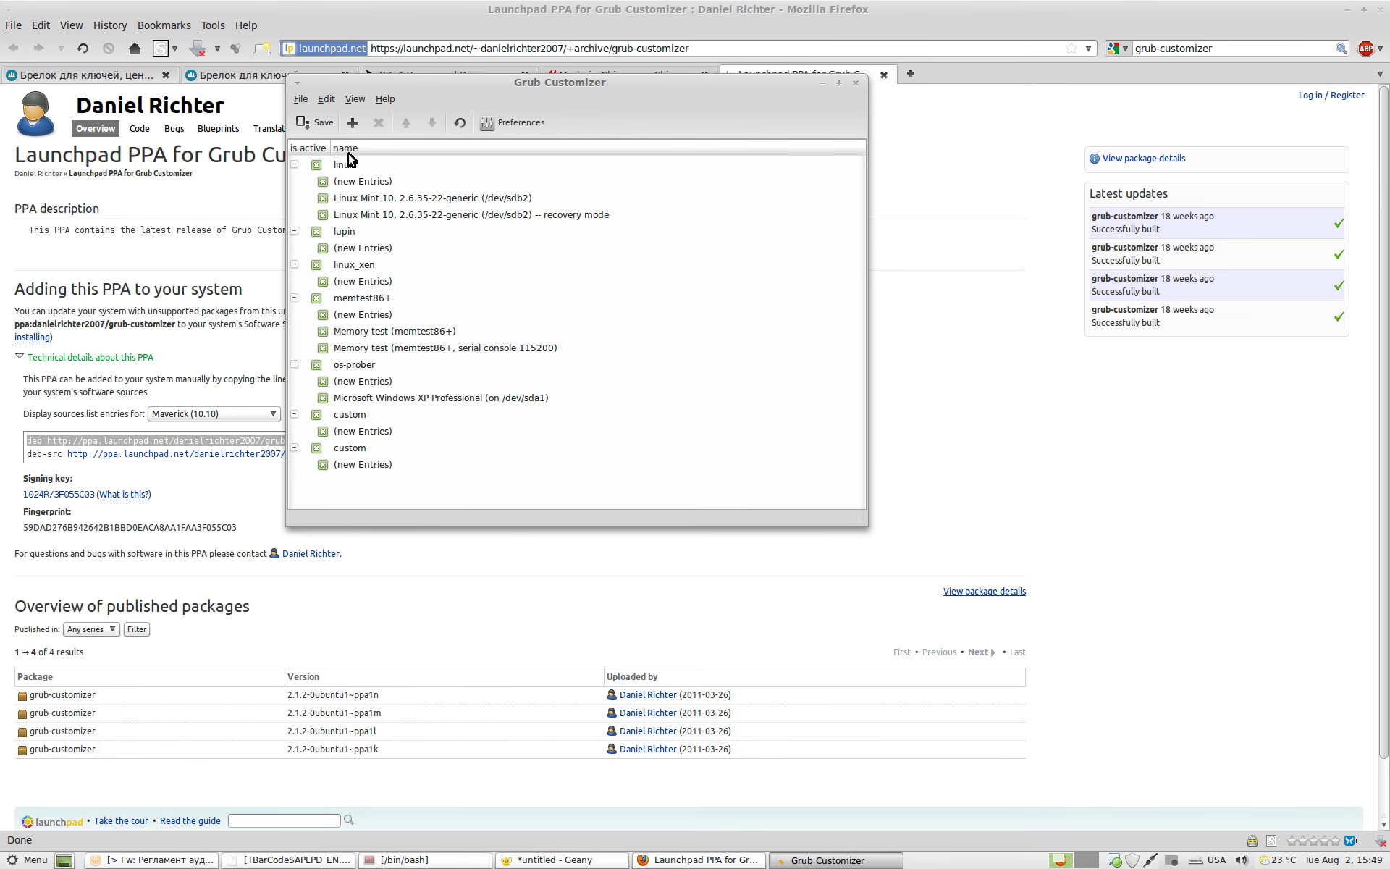
Try switching the regular and recovery mode Linux Mint 10 boot entries off and back on
{"action": "left_click", "coordinate": [323, 215]}
{"action": "left_click", "coordinate": [324, 215]}
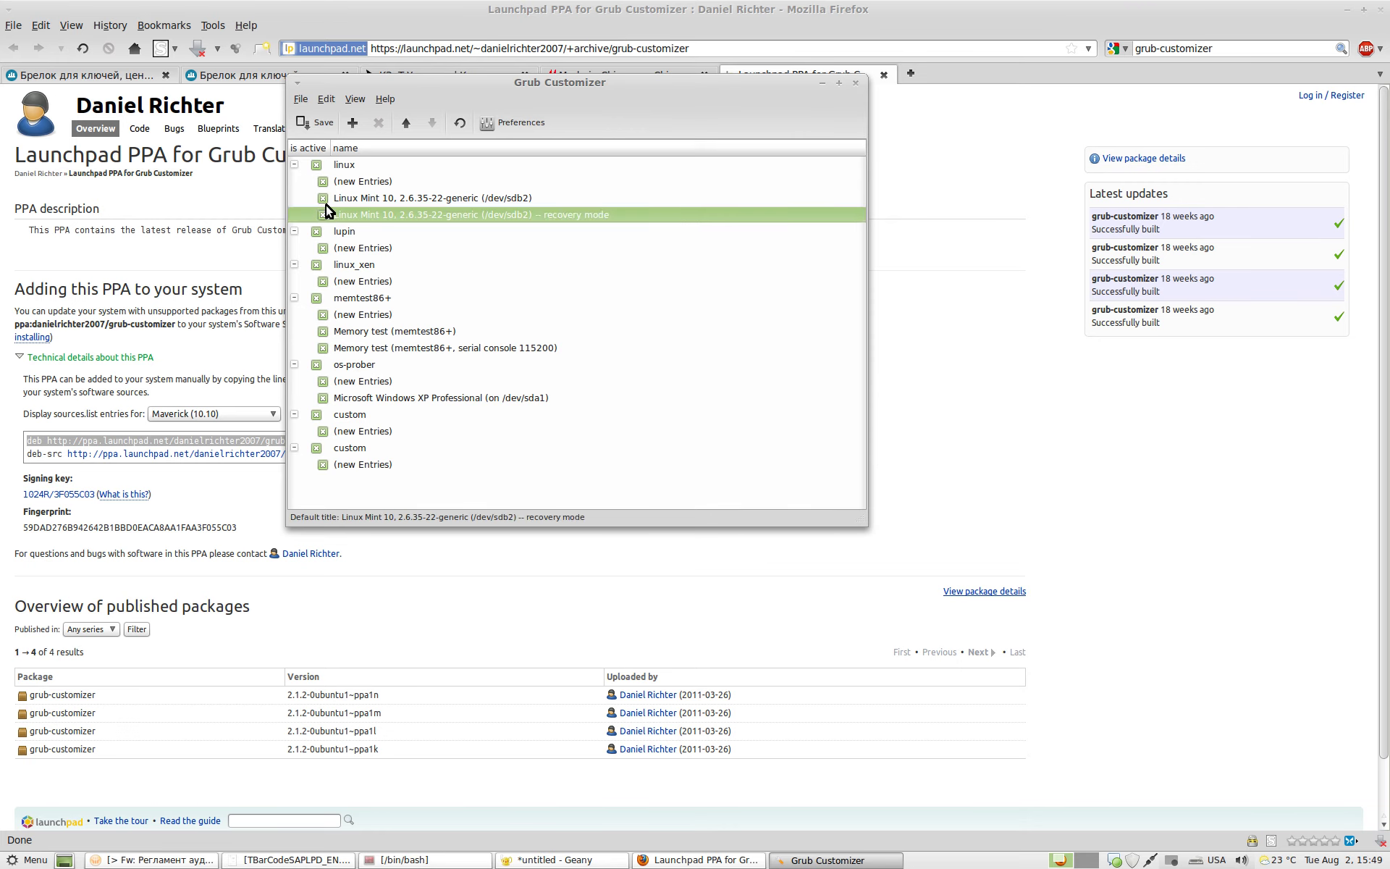
{"action": "left_click", "coordinate": [324, 198]}
{"action": "left_click", "coordinate": [323, 198]}
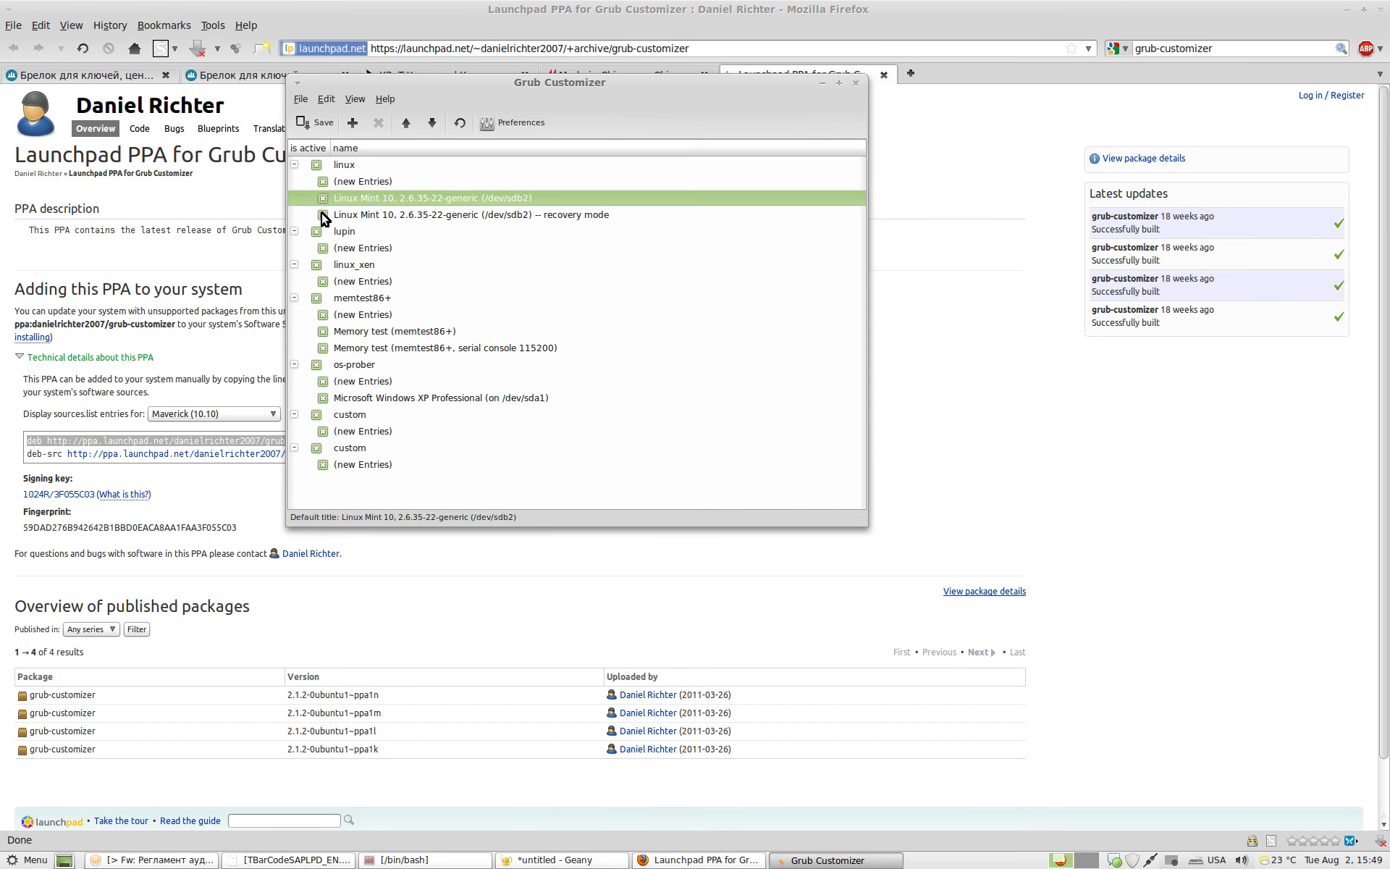
{"action": "left_click", "coordinate": [323, 215]}
{"action": "left_click", "coordinate": [323, 214]}
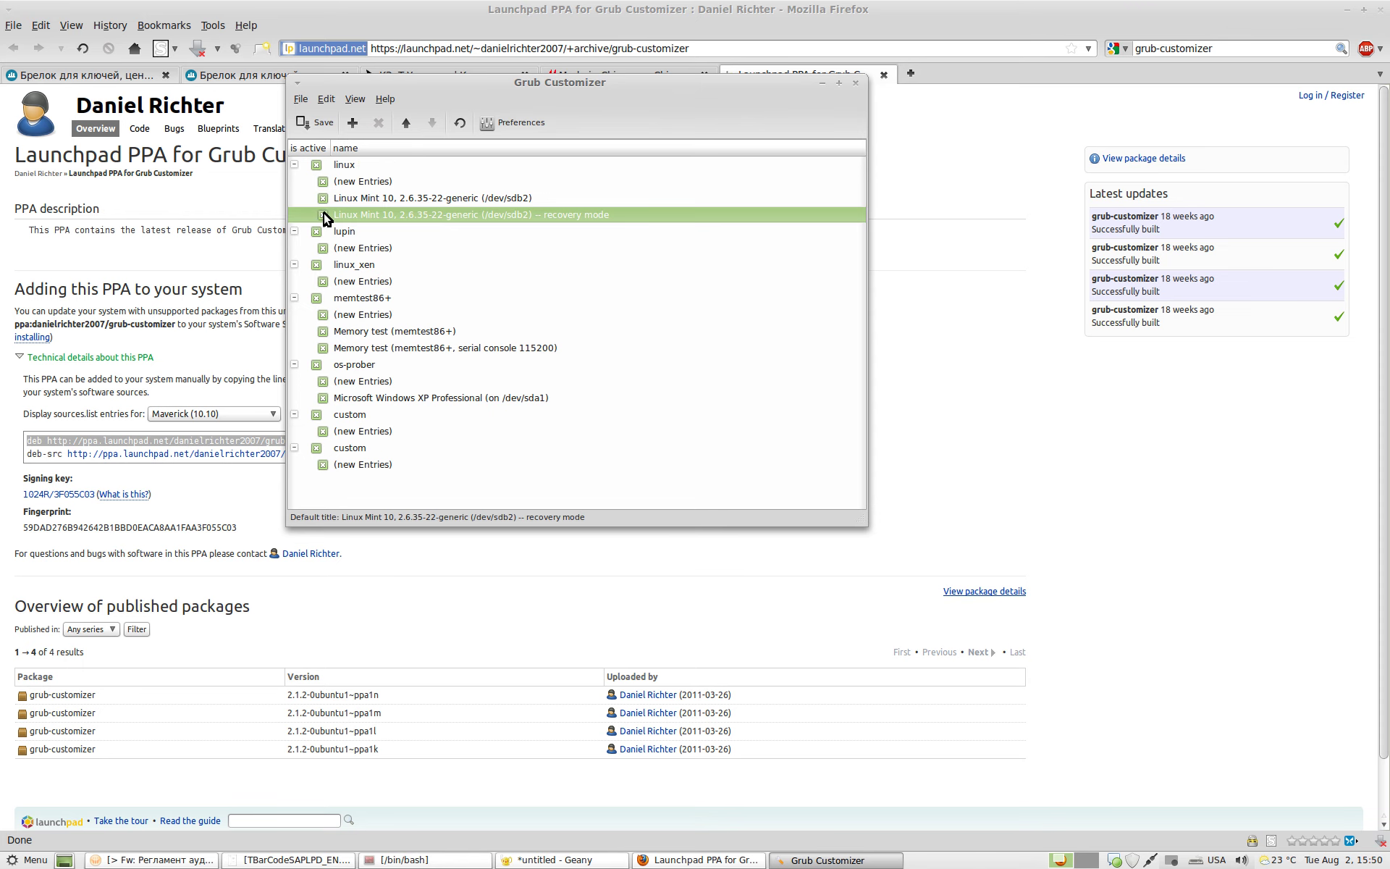
Deactivate the Linux Mint 10 recovery mode boot entry and save the GRUB configuration
{"action": "left_click", "coordinate": [323, 214]}
{"action": "left_click", "coordinate": [323, 124]}
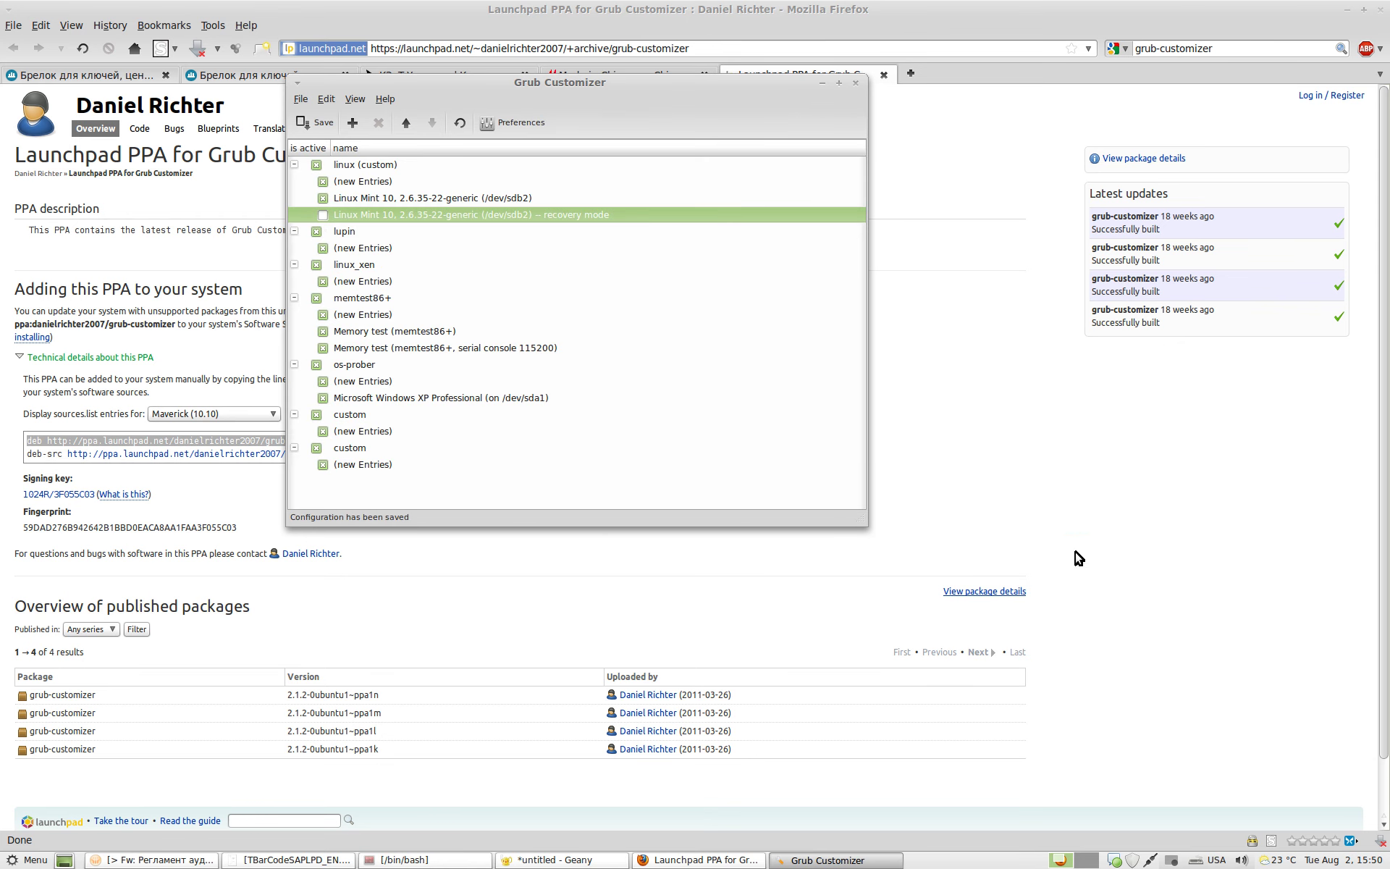
{"action": "left_click", "coordinate": [1171, 862]}
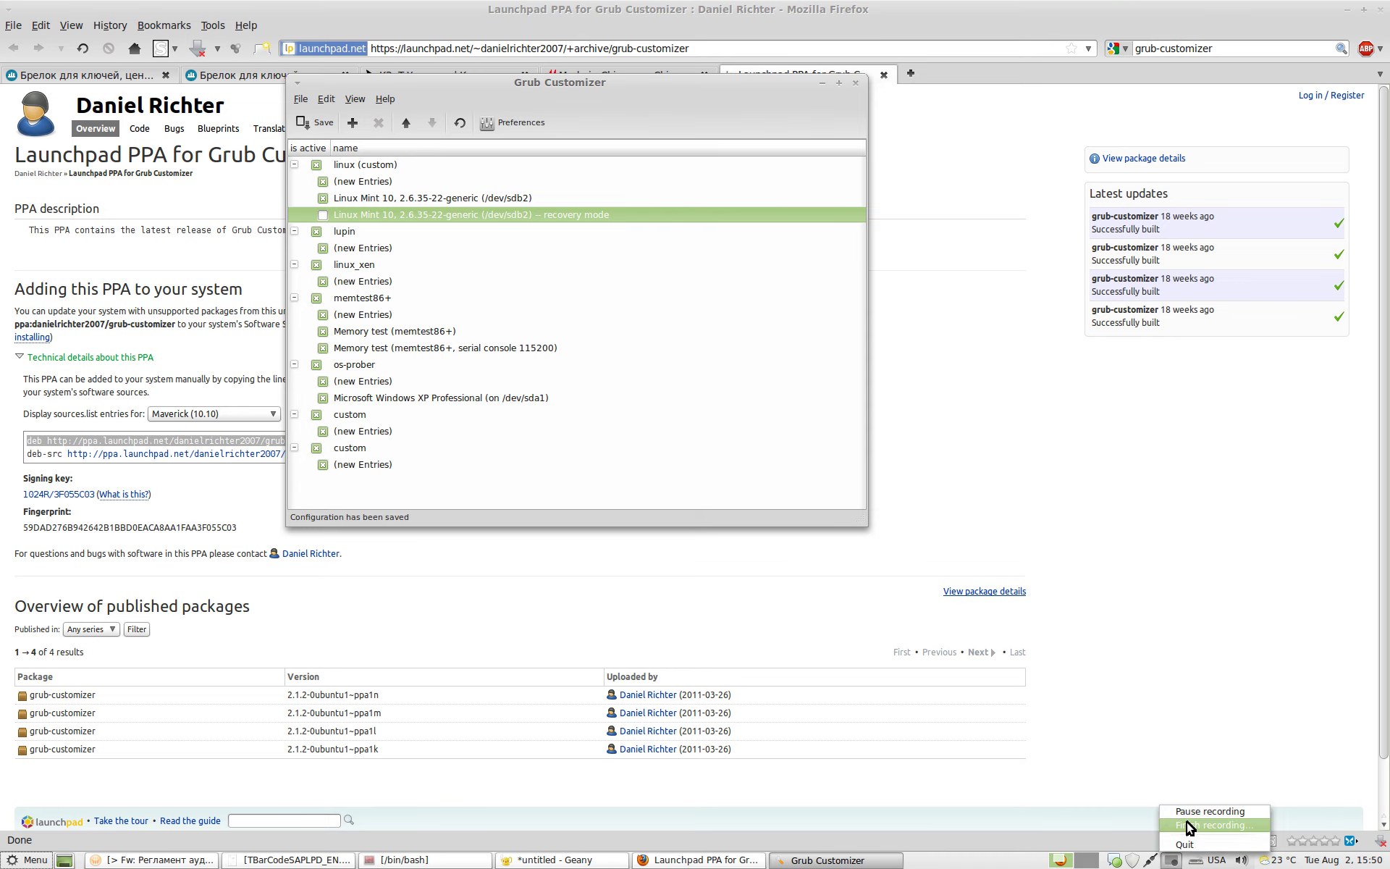